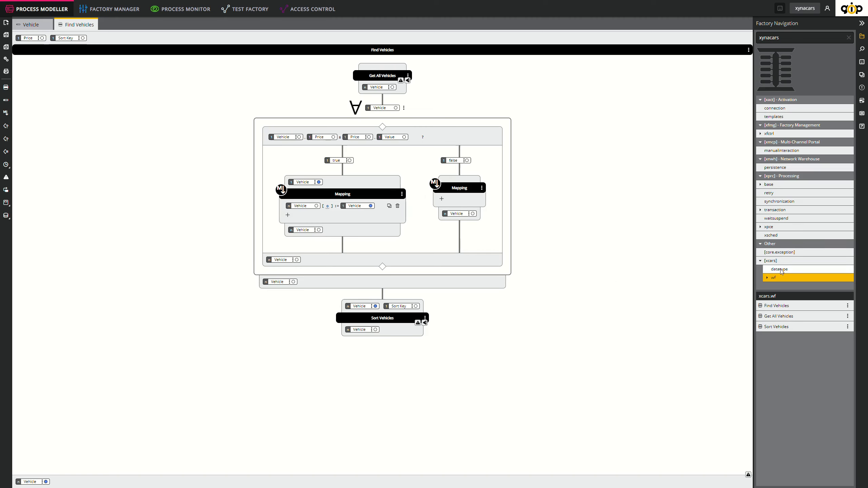
- Close the Find Vehicles and Vehicle documents and create a new workflow
middle_click(66, 24)
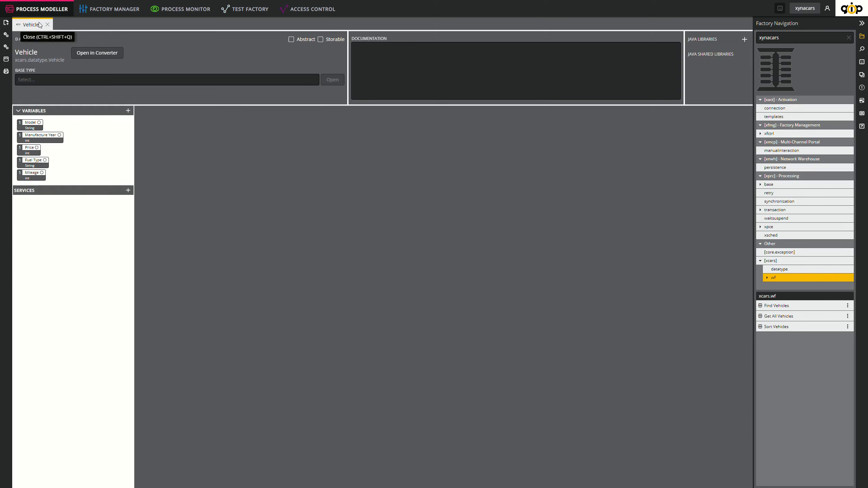
middle_click(31, 22)
left_click(13, 23)
left_click(37, 25)
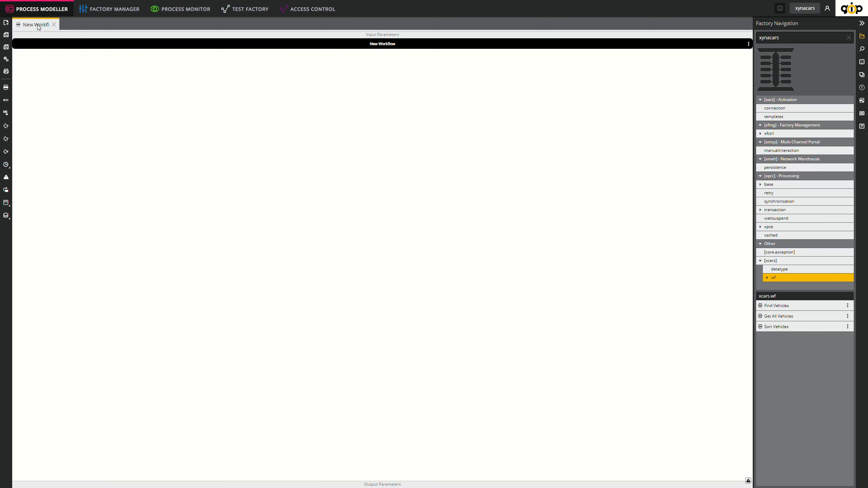
- Add the Price data type from xcars.datatype as an input parameter of the new workflow
left_click(771, 269)
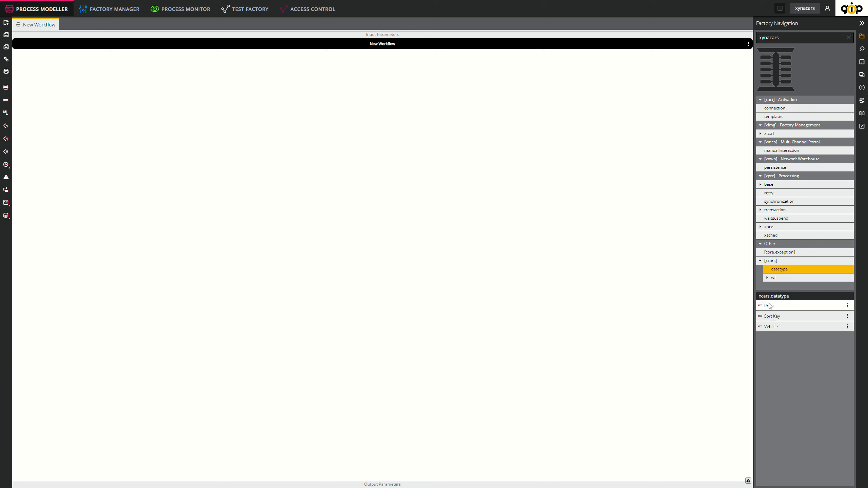
left_click_drag(769, 311, 57, 38)
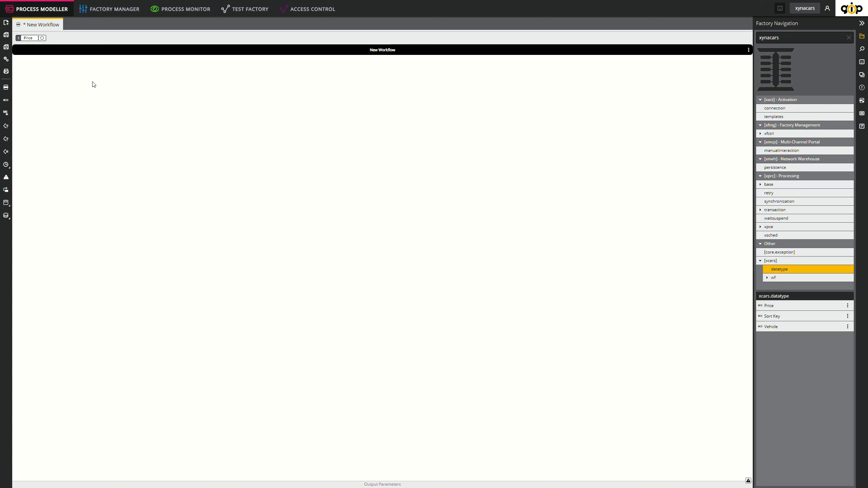
- Switch to the Factory Manager and examine the xynacars workspace's details and managed dependencies without changing them
left_click(97, 13)
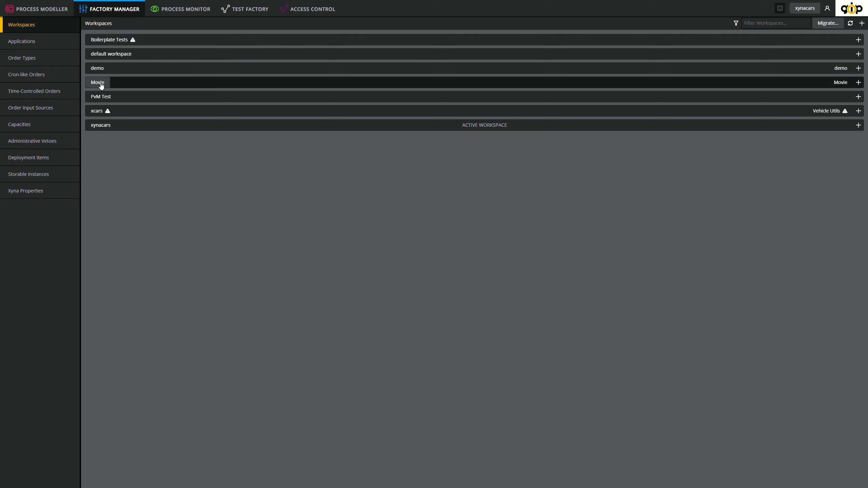
left_click(101, 125)
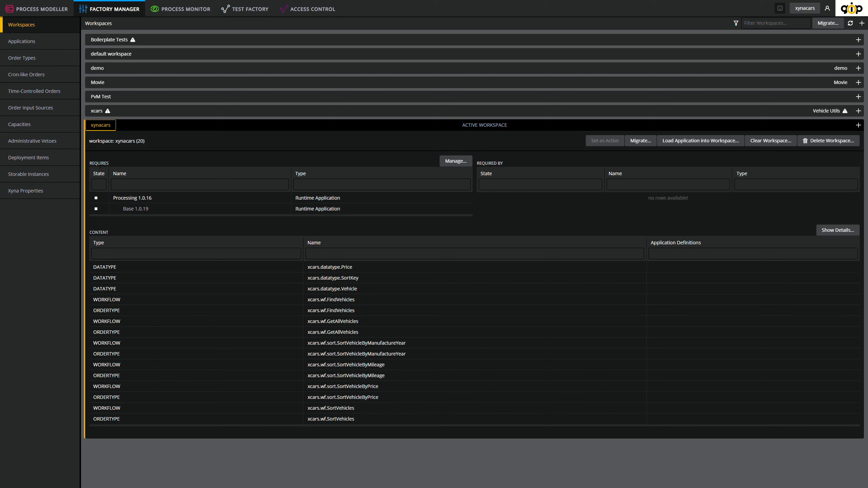
left_click(468, 162)
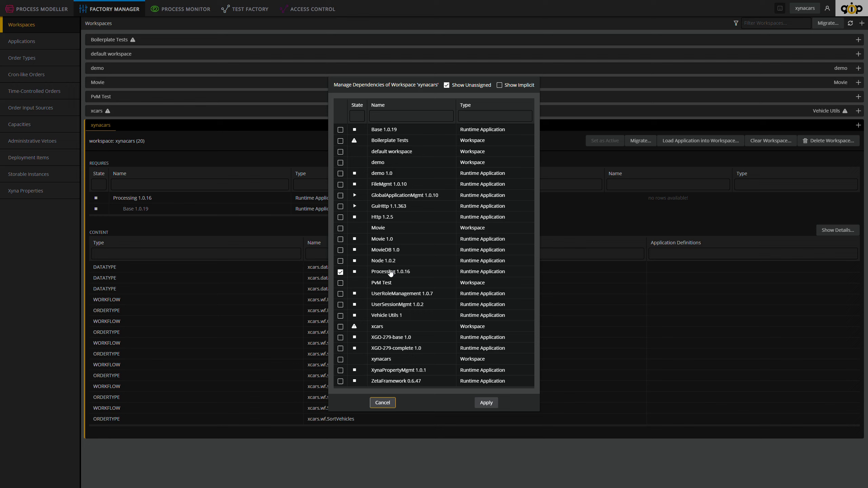
left_click(383, 403)
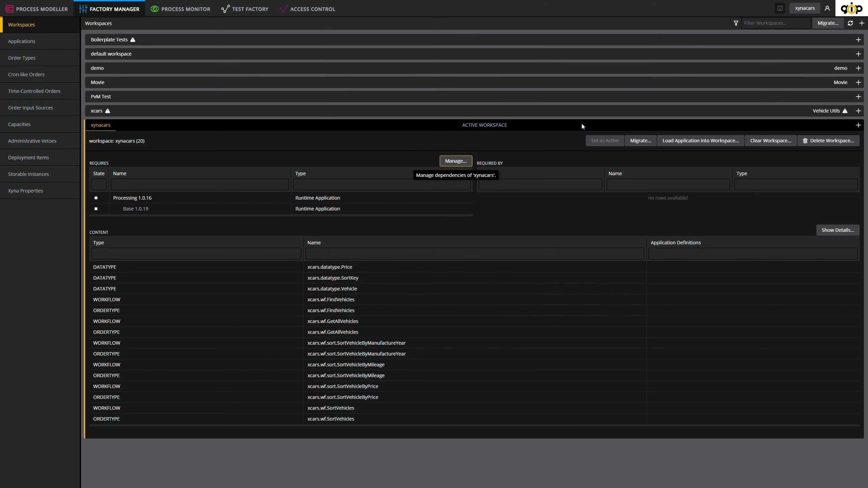
- Create a workspace named Employees without a repository link and check its default dependencies
left_click(861, 24)
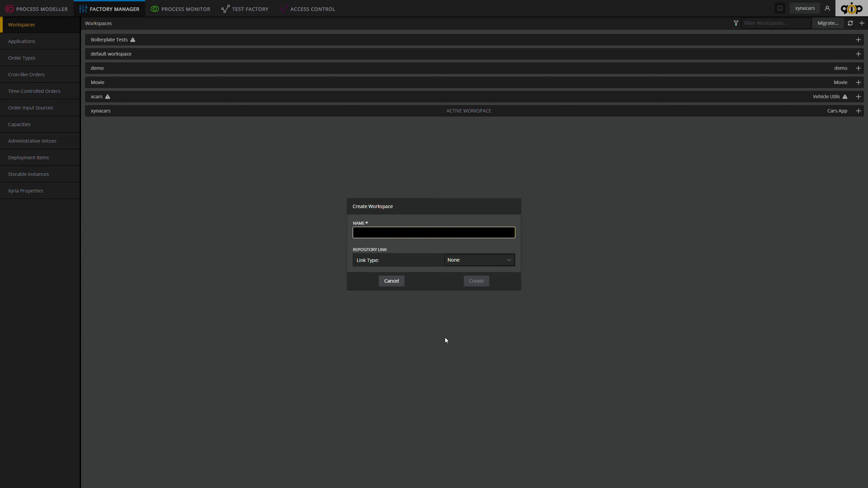
type("Employees")
left_click(477, 282)
left_click(119, 84)
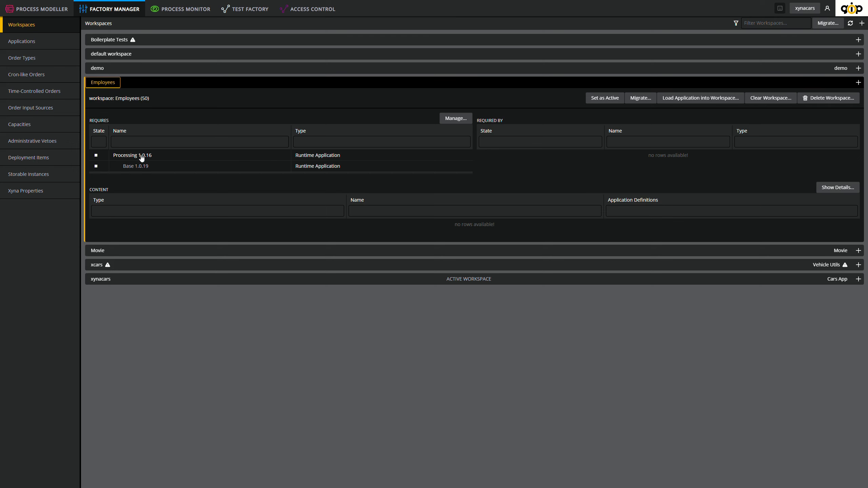
left_click(113, 83)
- Create a new workflow in the Process Modeller, search for OrderControlService, and insert its getOrderId service into the workflow
left_click(63, 8)
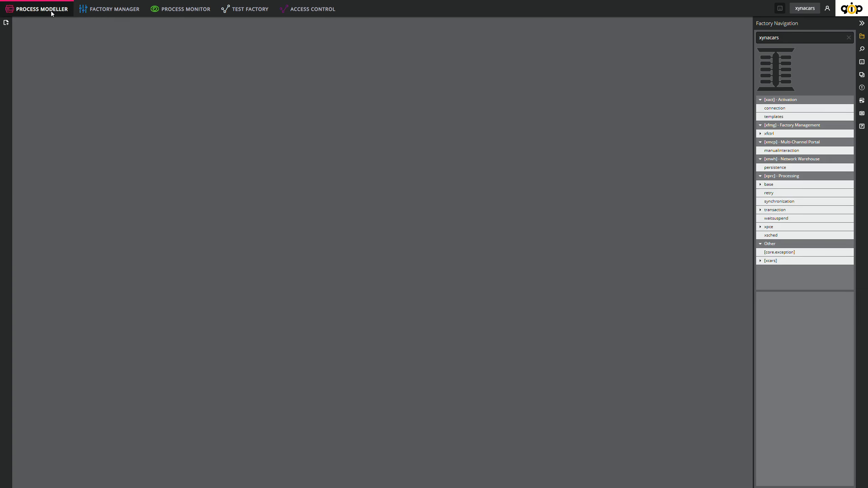
left_click(12, 25)
left_click(29, 23)
left_click(862, 49)
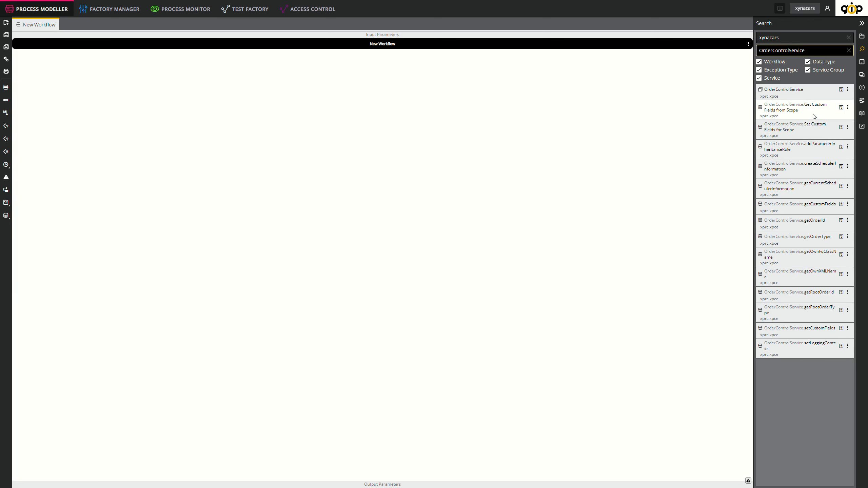
left_click_drag(786, 228, 417, 153)
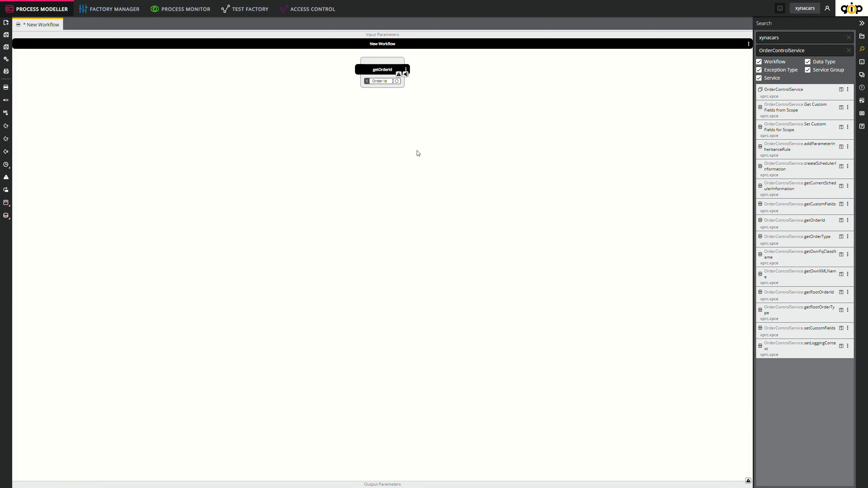
- Inspect the OrderControlService service group, close it, and close the new workflow without saving
double_click(785, 92)
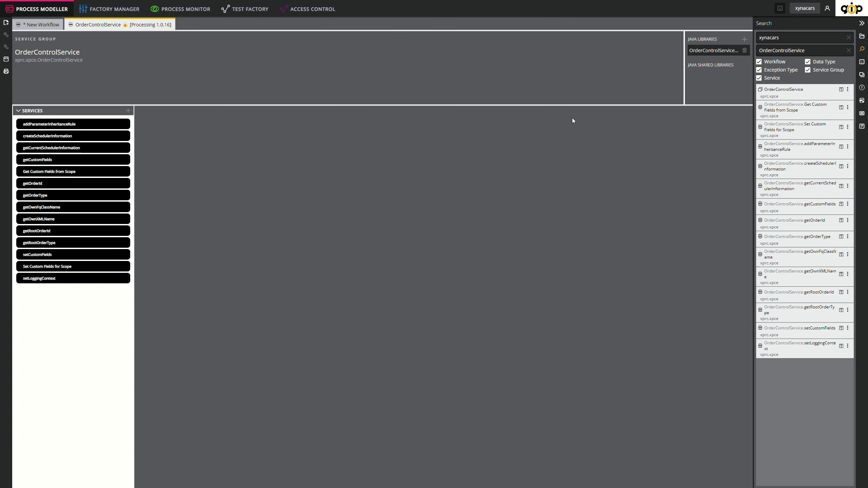
middle_click(118, 28)
middle_click(47, 26)
left_click(436, 261)
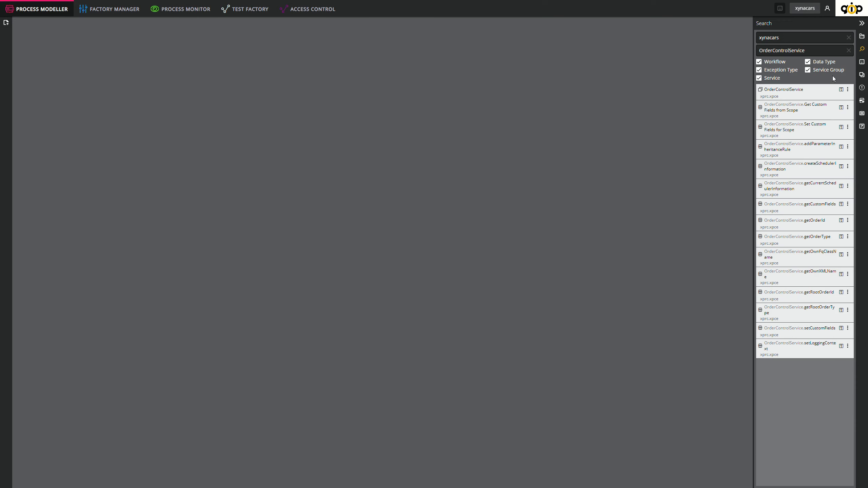
- Return to the factory navigation and expand the xcars package
left_click(862, 36)
left_click(760, 261)
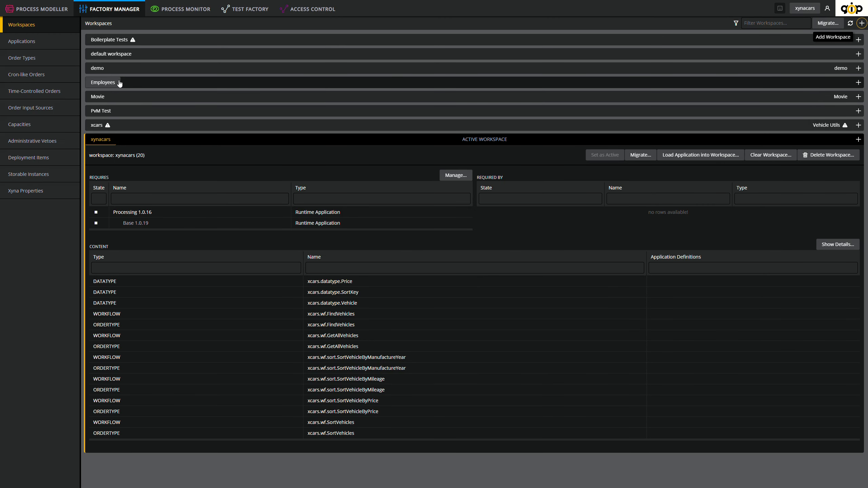
- Add the xynacars workspace as a dependency of the Employees workspace and set Employees as the active workspace
left_click(116, 82)
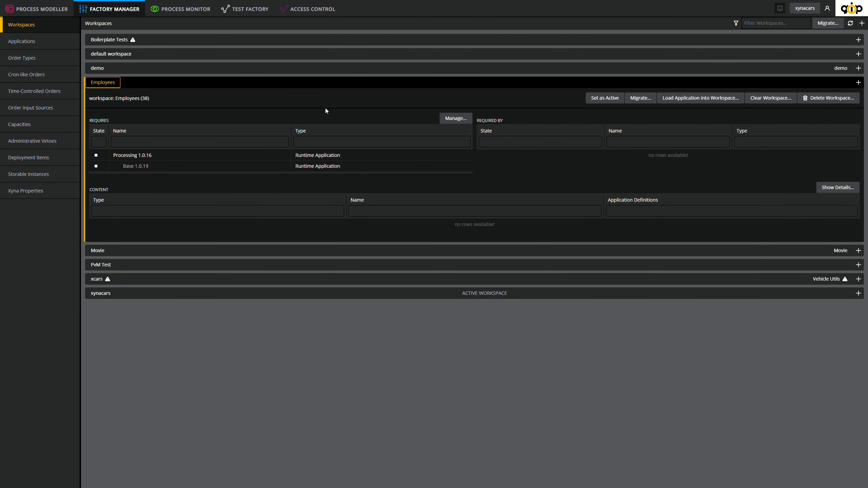
left_click(456, 119)
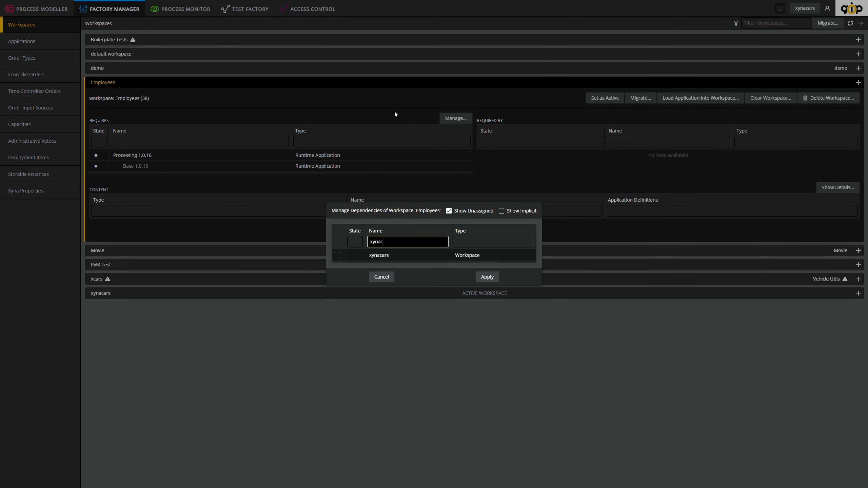
left_click(338, 256)
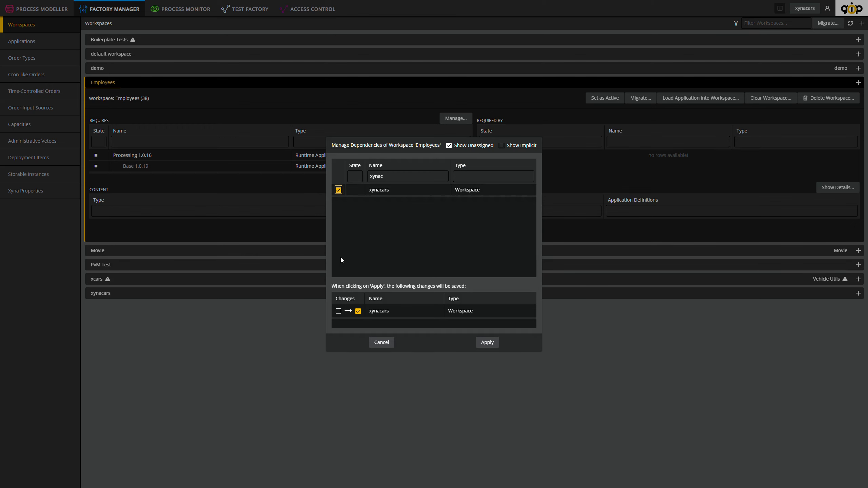
left_click(487, 342)
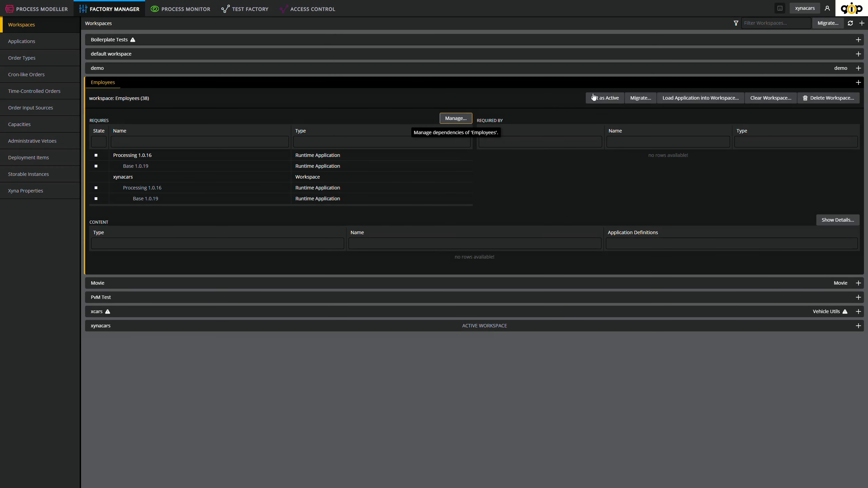
left_click(604, 98)
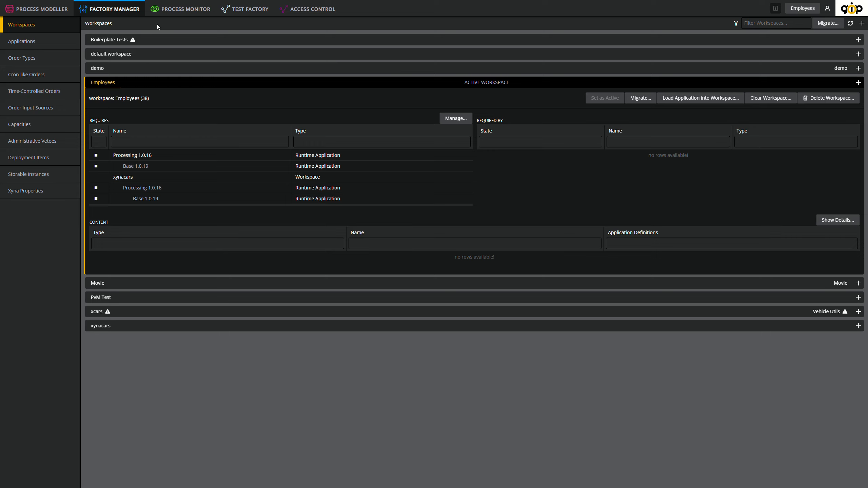
- Create a new workflow in the Process Modeller with the Vehicle data type from xcars.datatype as its input parameter
left_click(40, 11)
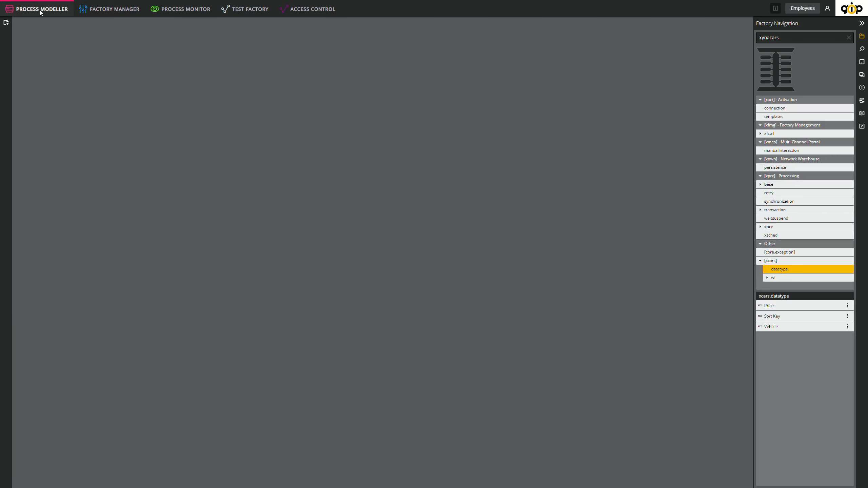
left_click(12, 24)
left_click(22, 22)
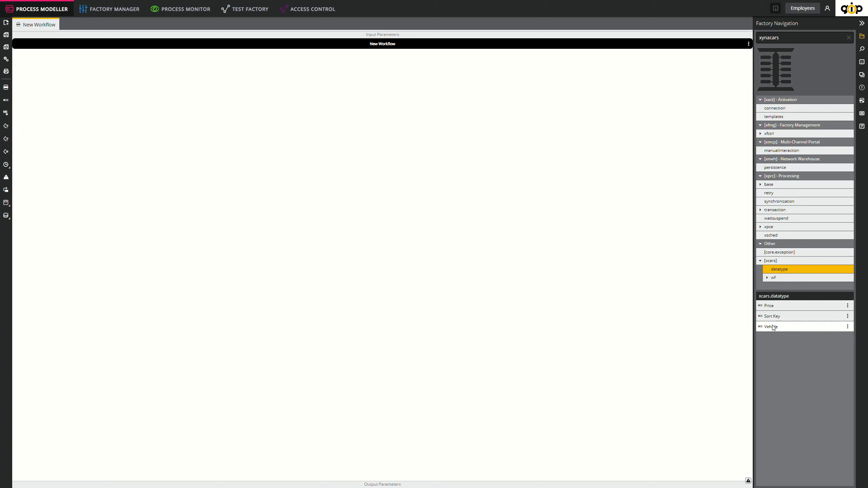
left_click_drag(772, 328, 156, 36)
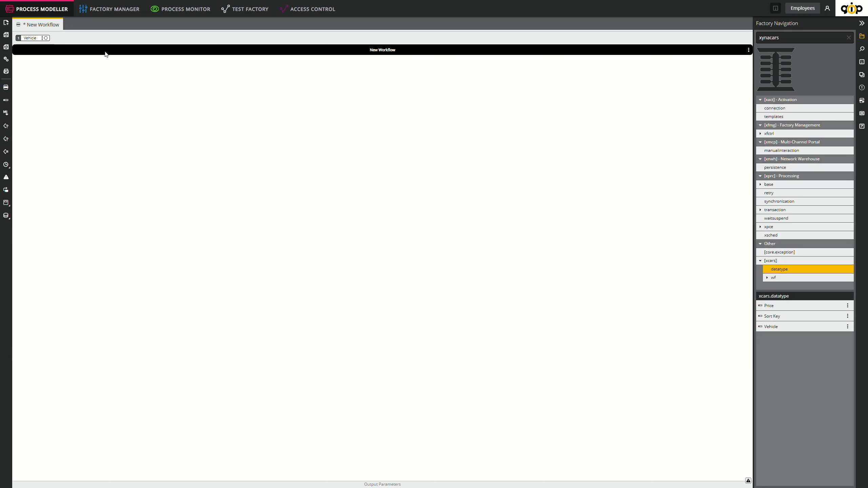
- Return to the Factory Manager, collapse the Employees workspace, and view which workspaces require xynacars
left_click(102, 10)
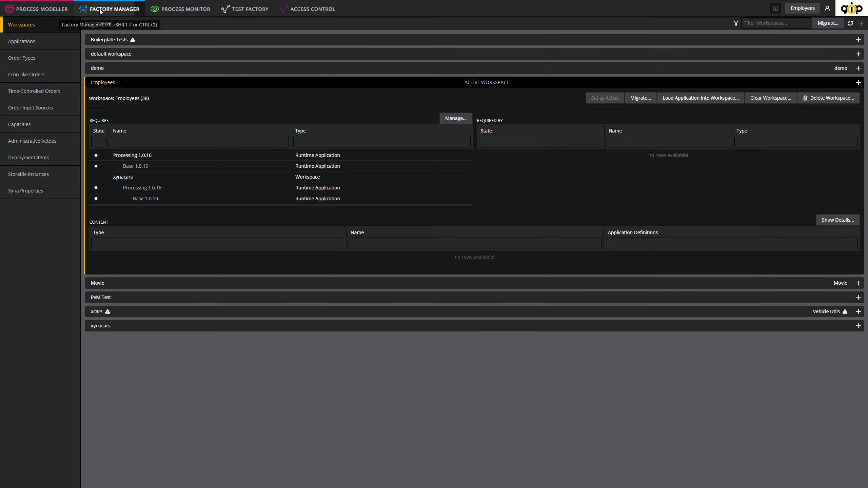
left_click(110, 84)
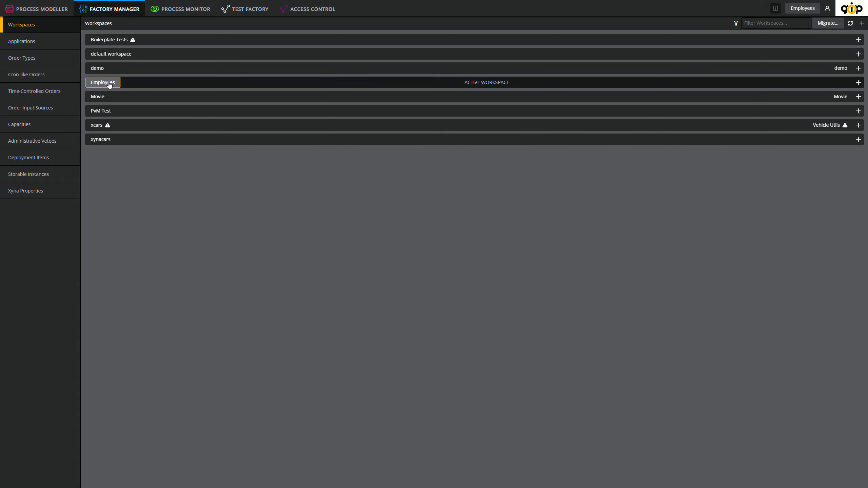
left_click(102, 141)
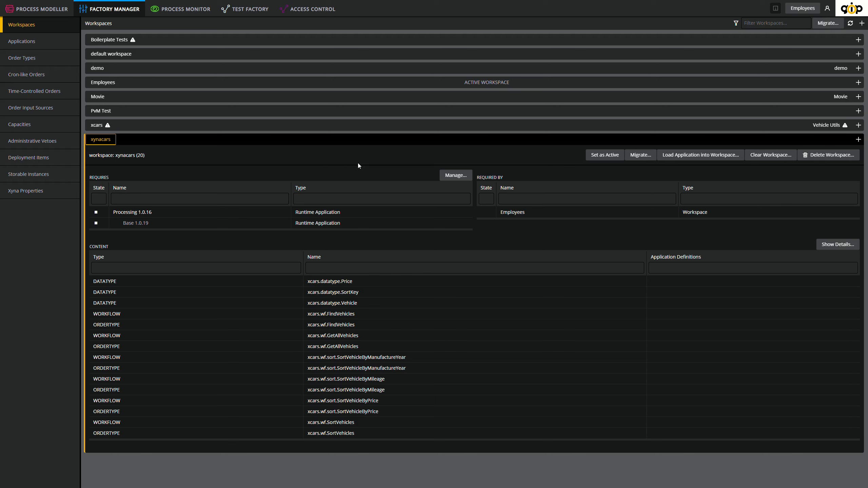
- Create an application definition named Cars App in the xynacars workspace
left_click(859, 140)
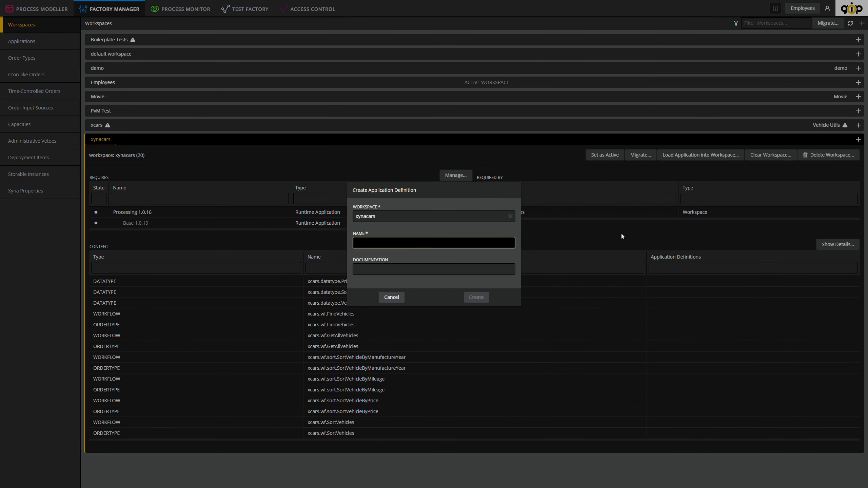
type("car App")
key("Left")
key("Left")
key("Left")
key("Left")
type("s")
left_click(479, 298)
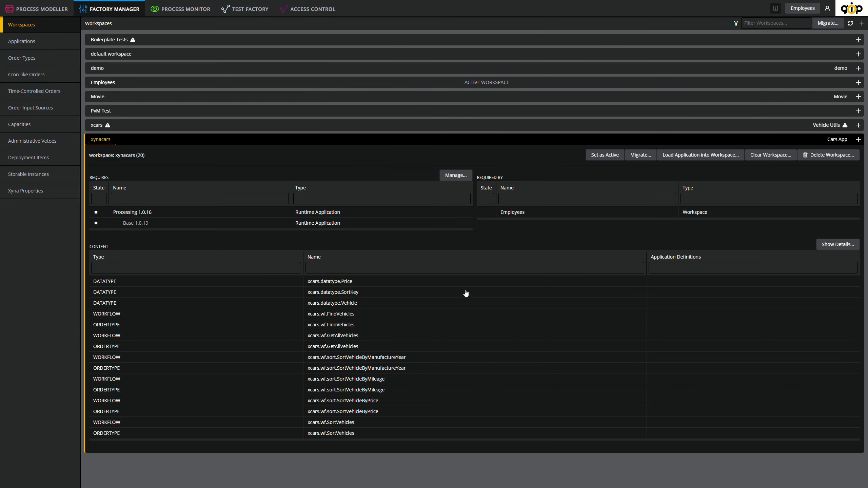
- Add the Processing 1.0.16 runtime application as a dependency of the Cars App application definition
left_click(837, 139)
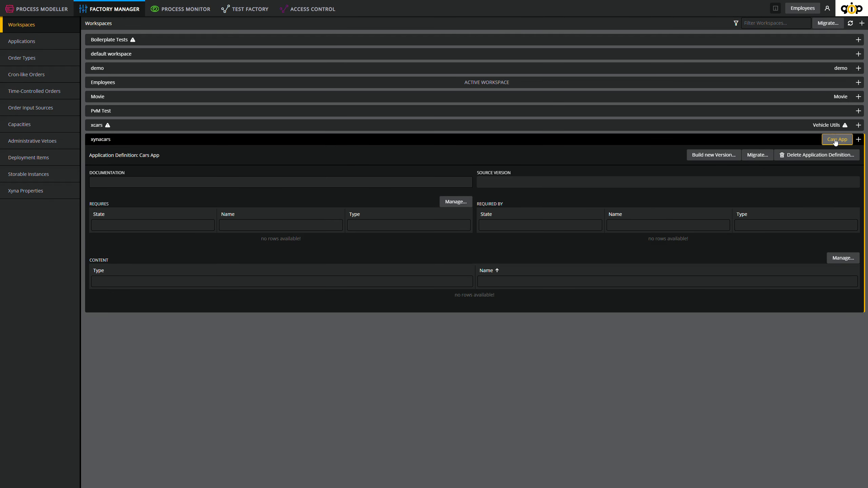
left_click(461, 202)
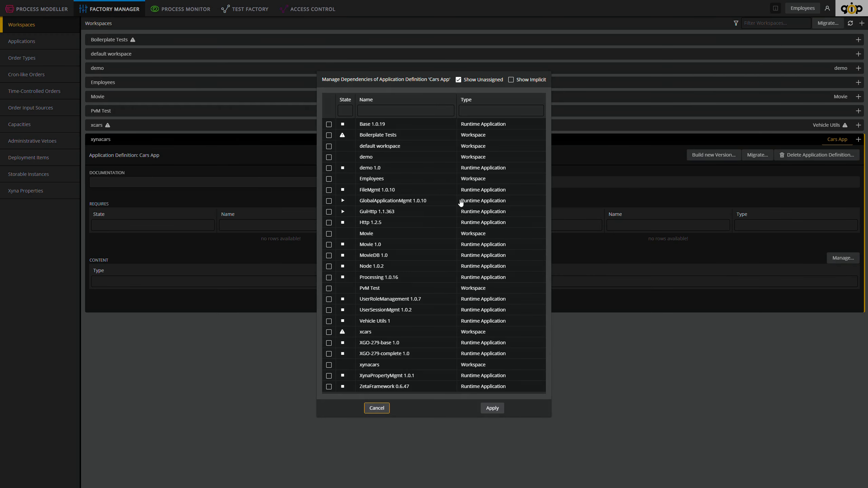
left_click(379, 116)
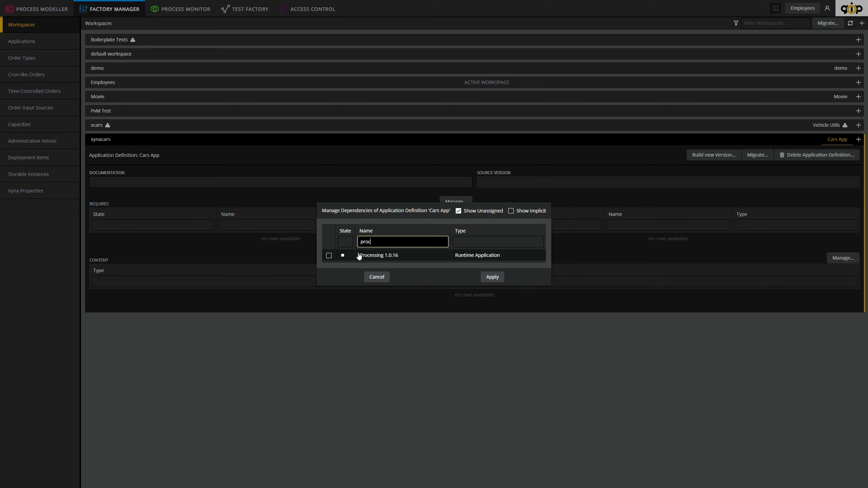
left_click(329, 255)
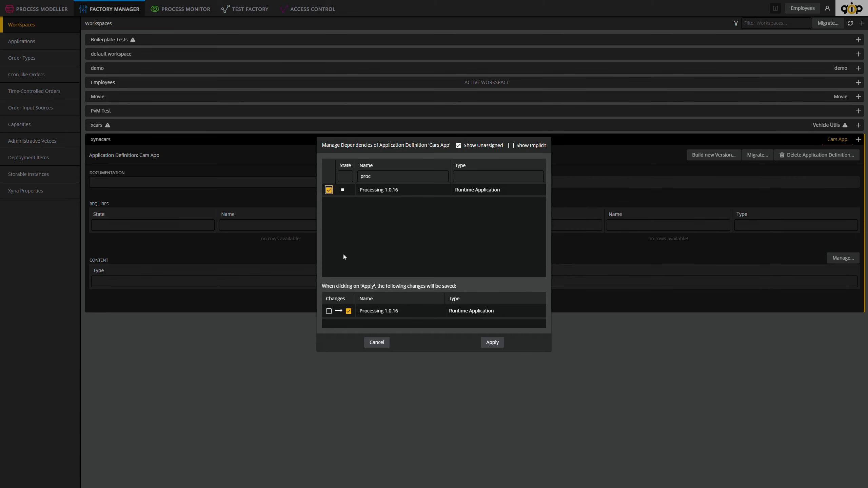
left_click(496, 343)
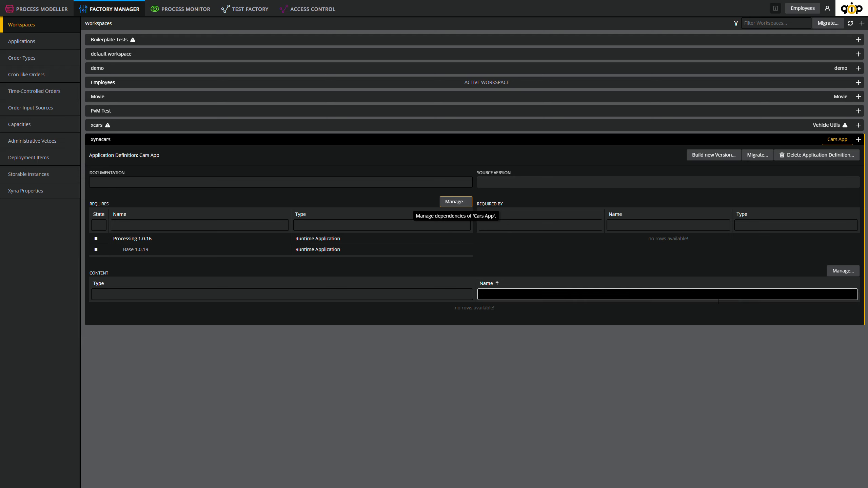
- Assign the six xcars.wf workflows, from FindVehicles to SortVehicles and including the three in the sort path, to the Cars App application definition's content
left_click(853, 274)
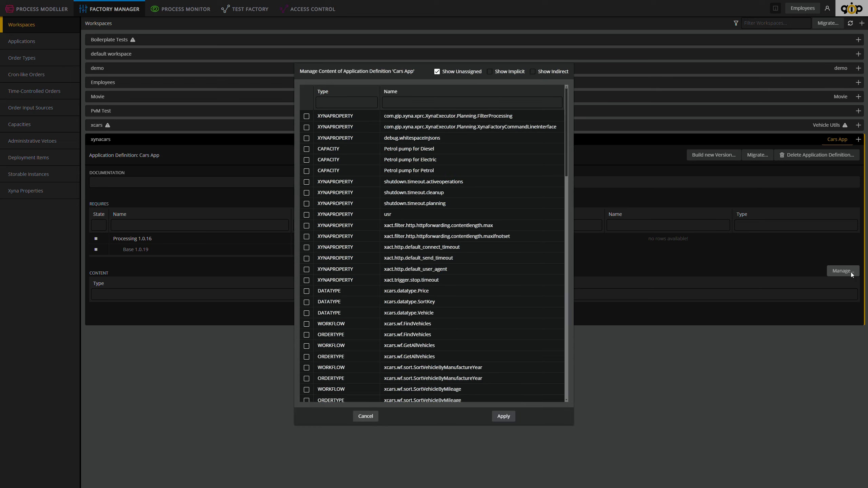
left_click(347, 106)
left_click(328, 99)
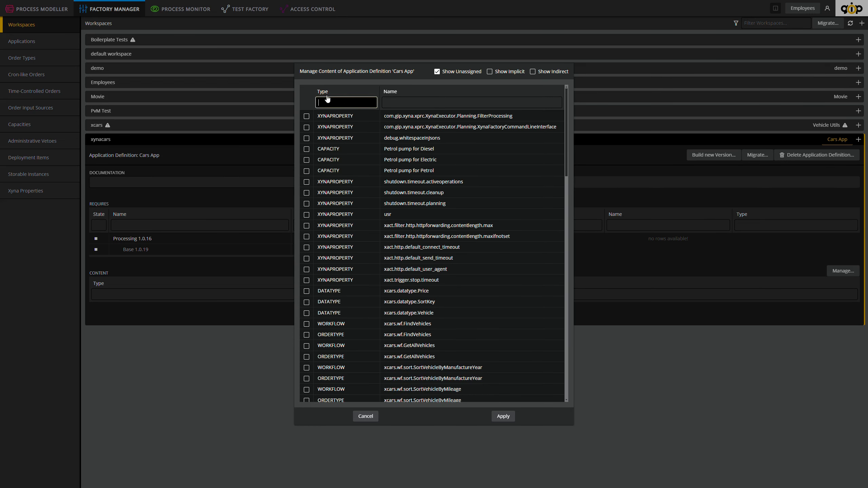
type("workf")
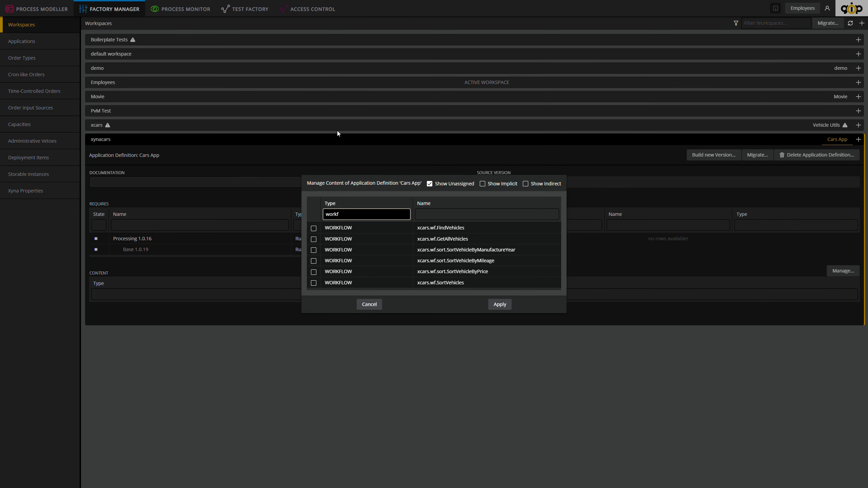
left_click(314, 229)
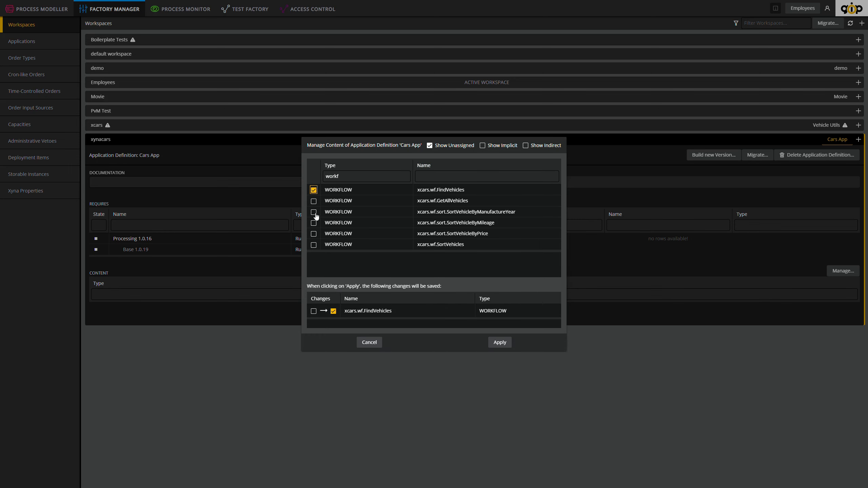
left_click(313, 201)
left_click(313, 212)
left_click(313, 223)
left_click(313, 234)
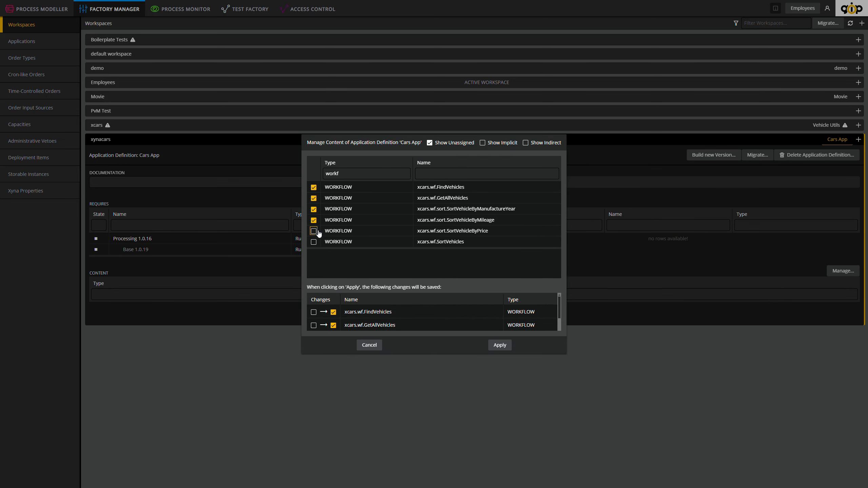
left_click(313, 236)
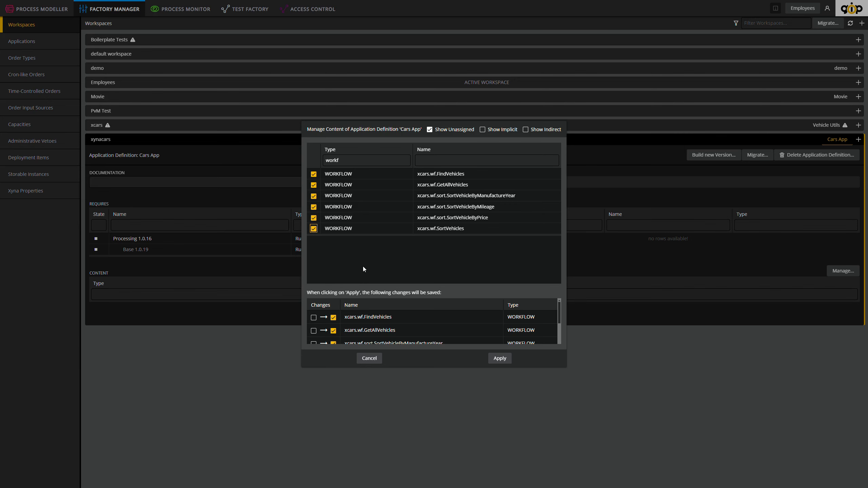
left_click(500, 359)
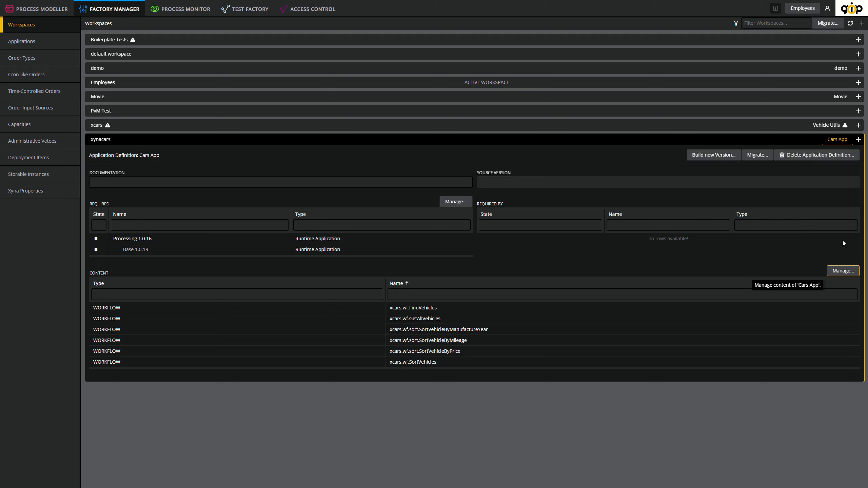
- Examine the implicit content of the Cars App application definition with unassigned items hidden, and leave without applying changes
left_click(834, 272)
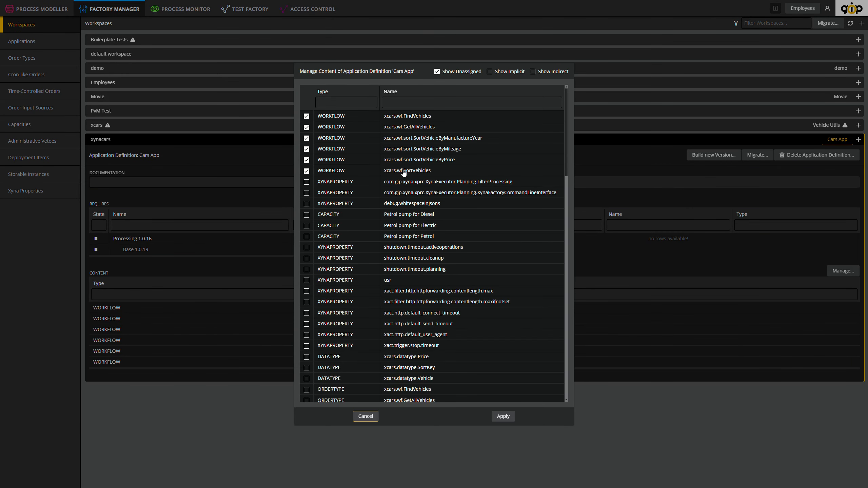
left_click(458, 71)
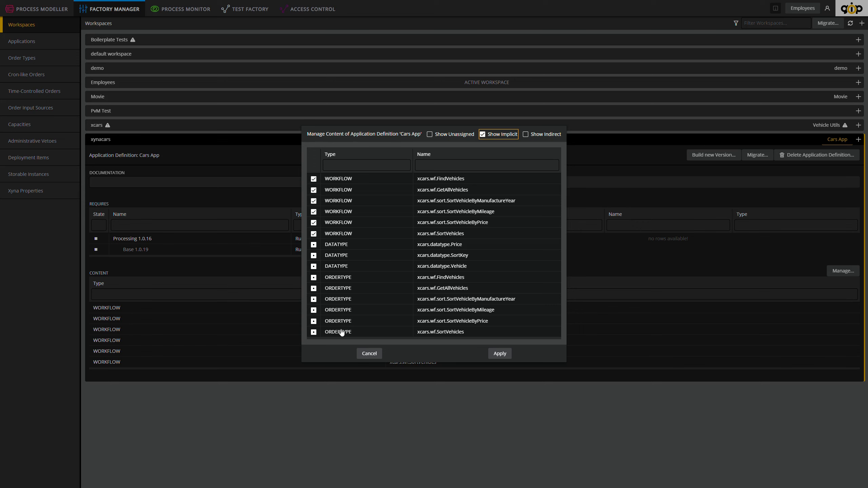
left_click(369, 354)
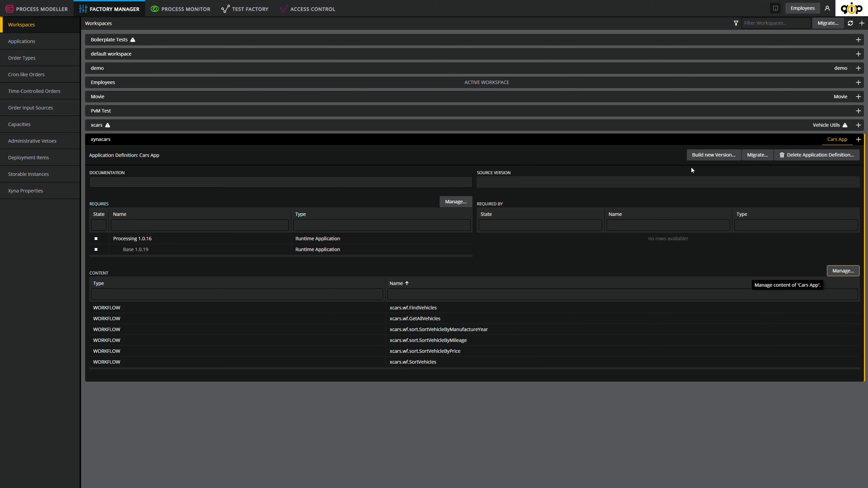
- Build version 1.0 of the Cars App application from its definition in the xynacars workspace
left_click(707, 158)
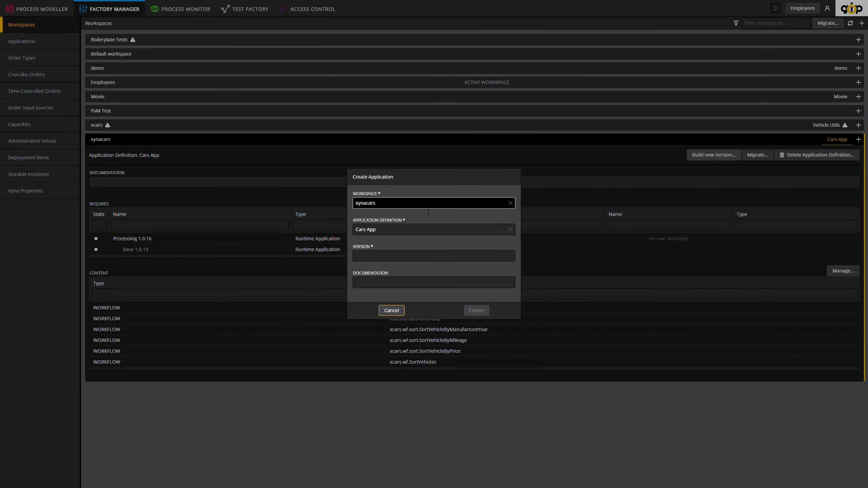
left_click(377, 261)
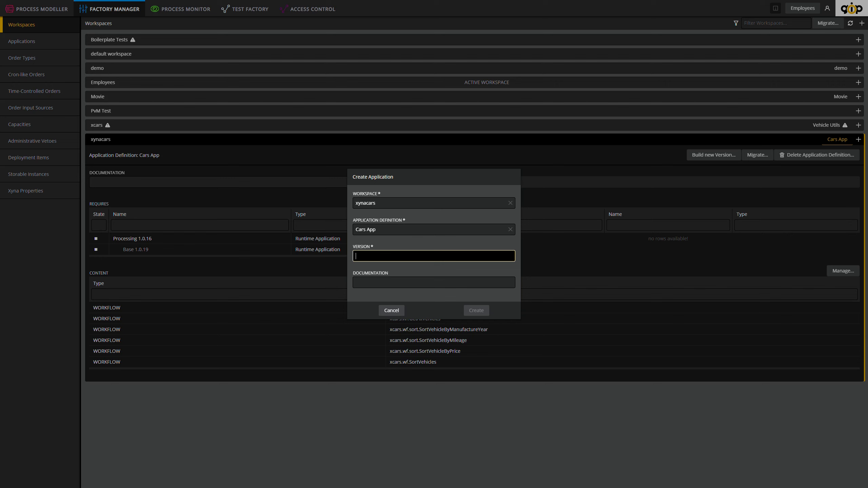
type("1.0")
left_click(472, 311)
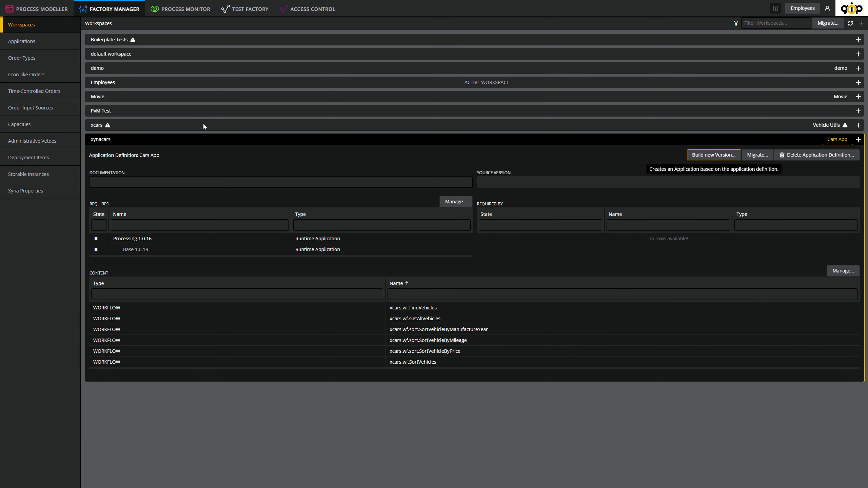
- Open the details of the Cars App 1.0 application and export it without creating a stub application
left_click(36, 44)
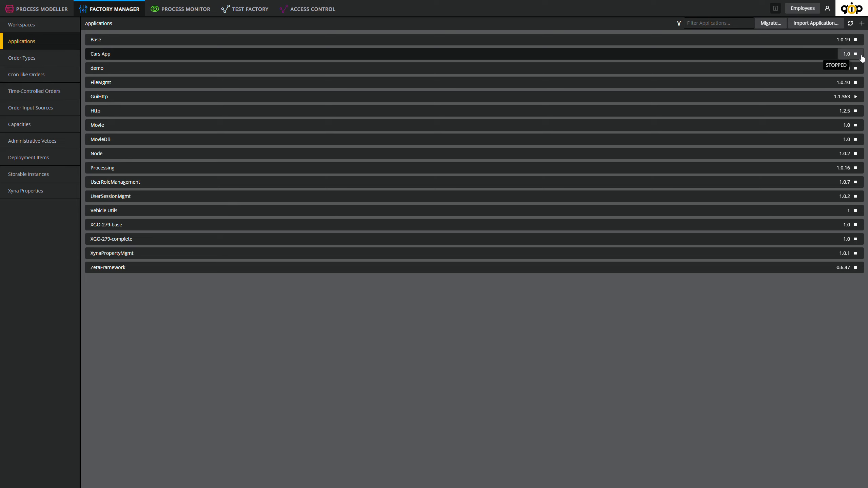
left_click(834, 52)
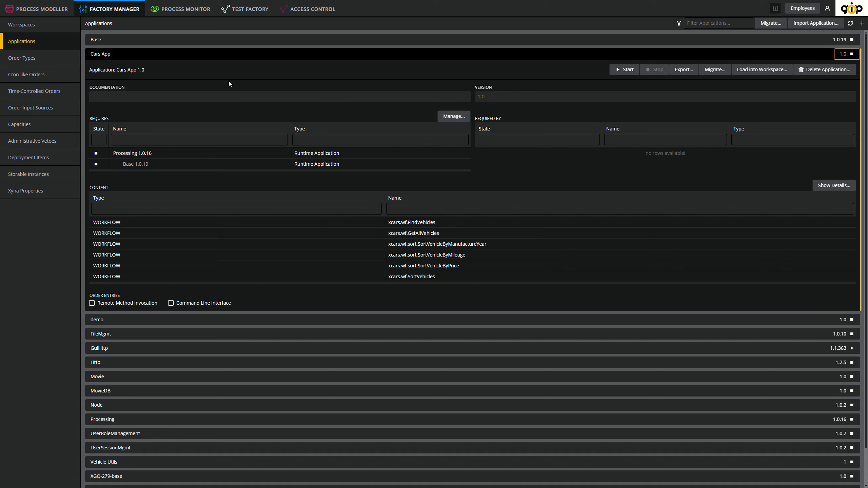
left_click(690, 72)
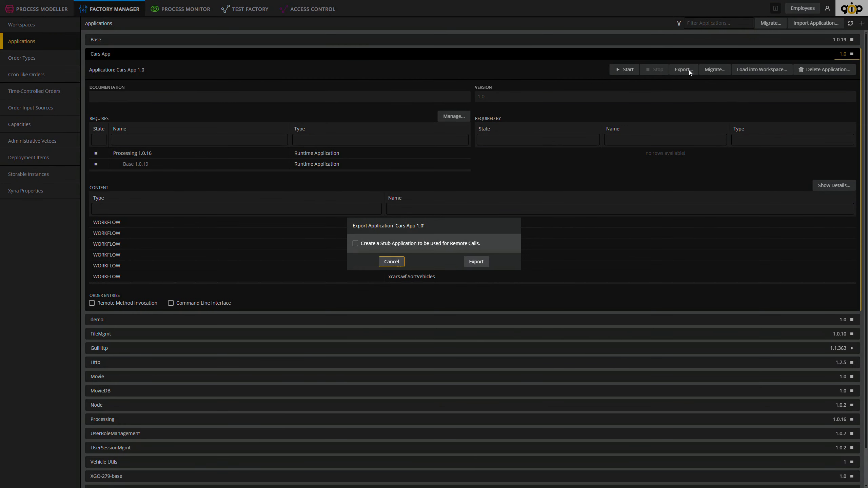
left_click(476, 262)
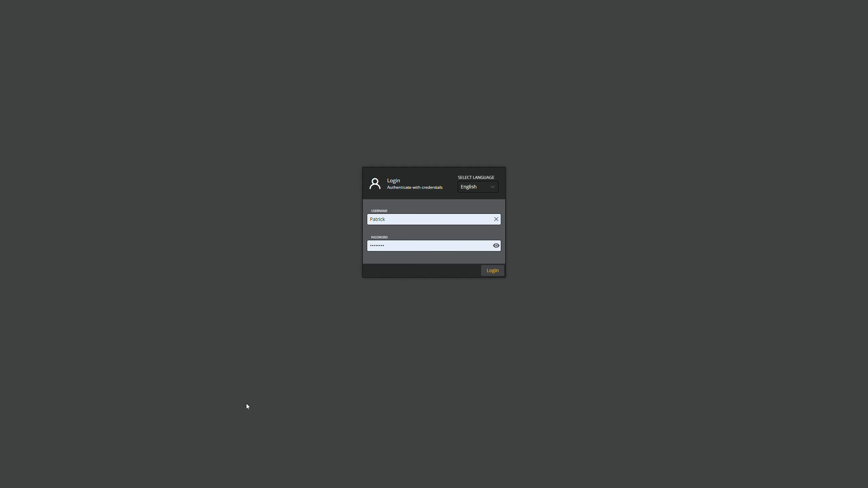
left_click(501, 272)
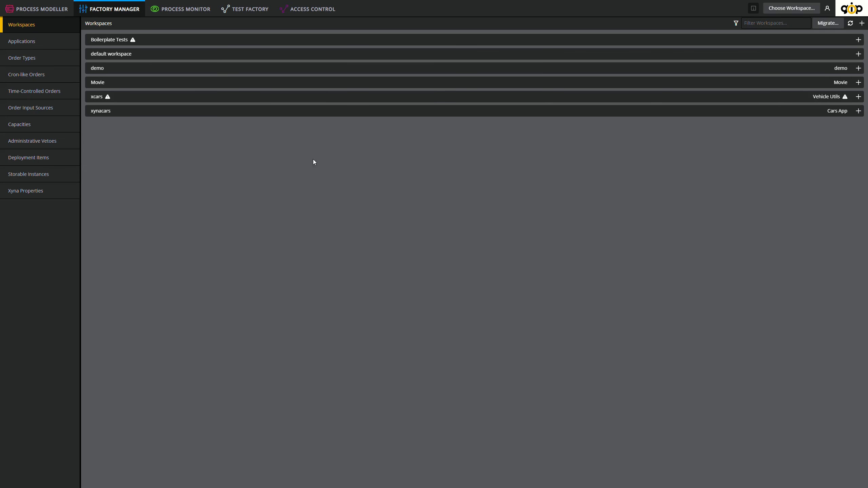
left_click(36, 41)
left_click(796, 24)
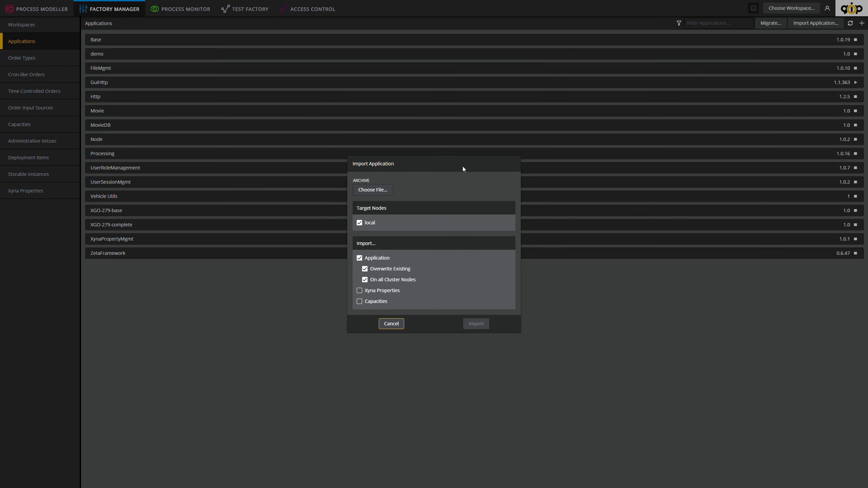
left_click(373, 190)
key("Return")
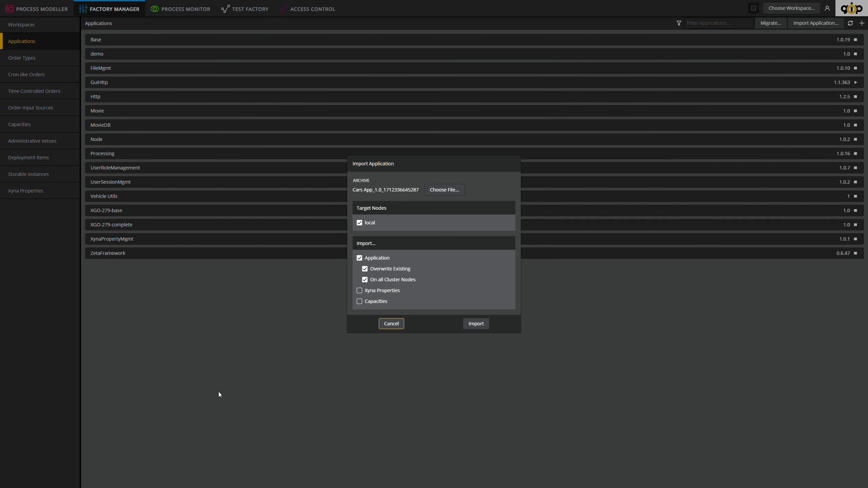
left_click(479, 325)
- Add the Cars App 1.0 runtime application as a dependency of the Population workspace and set Population as the active workspace
left_click(23, 25)
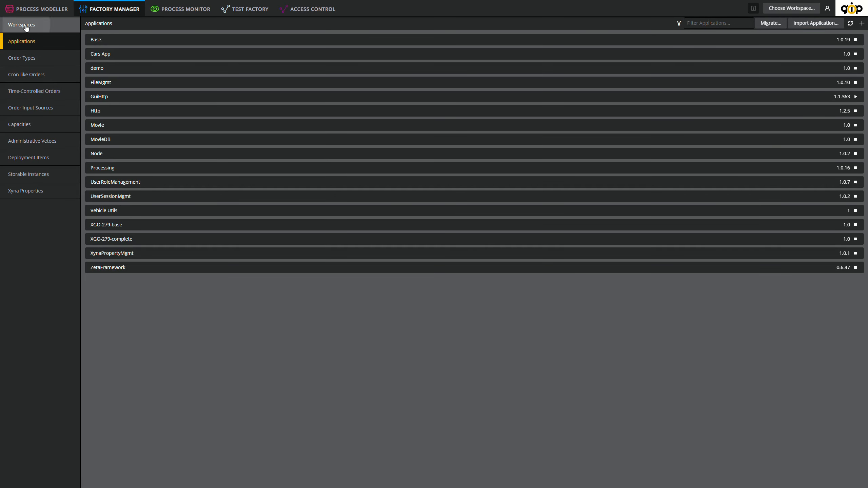
left_click(107, 98)
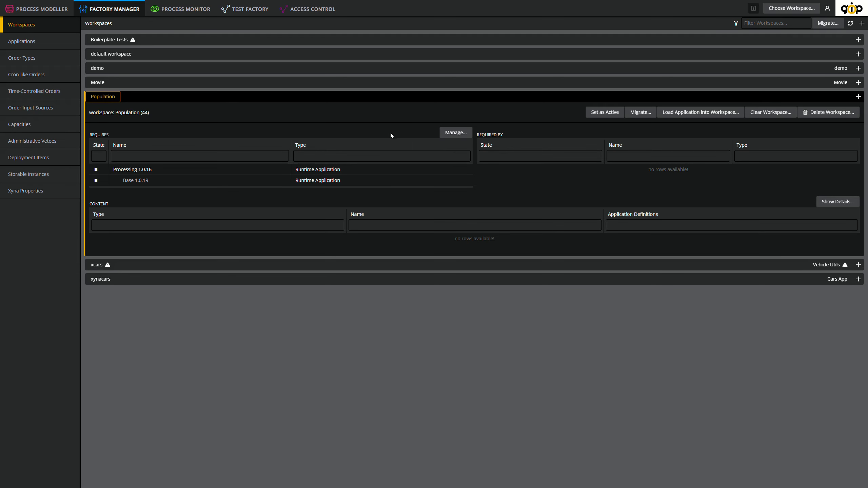
left_click(455, 132)
left_click(395, 114)
type("car")
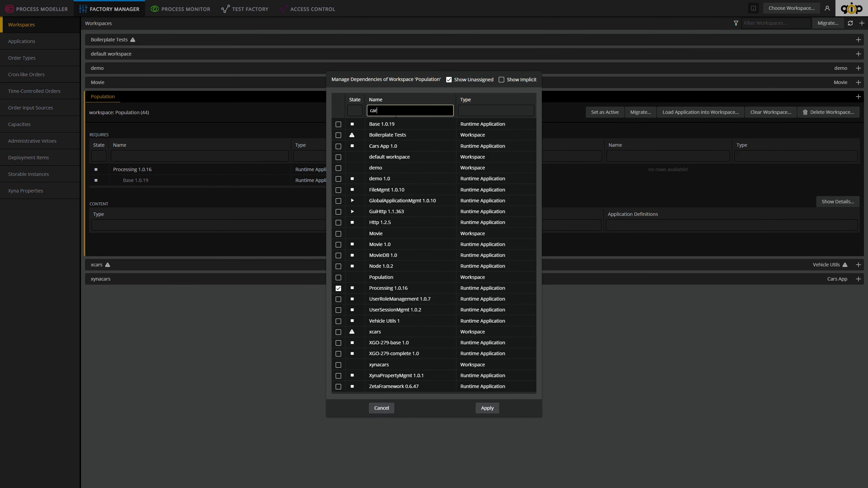
left_click(339, 245)
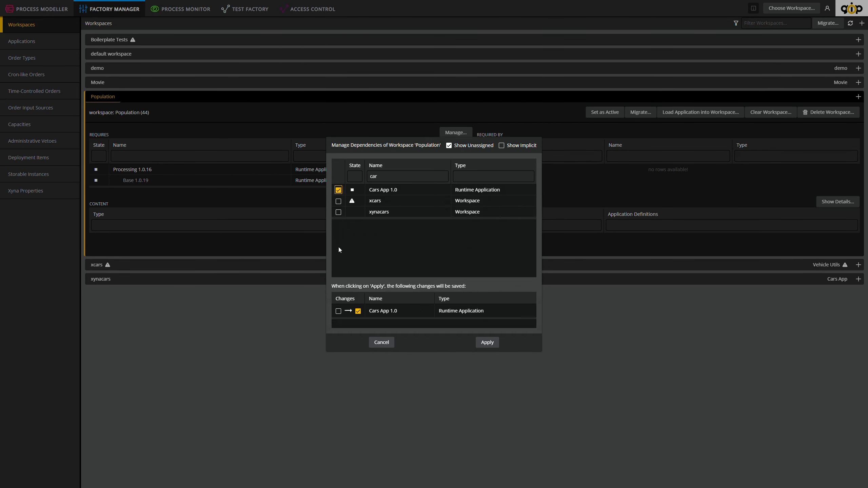
left_click(483, 342)
left_click(597, 113)
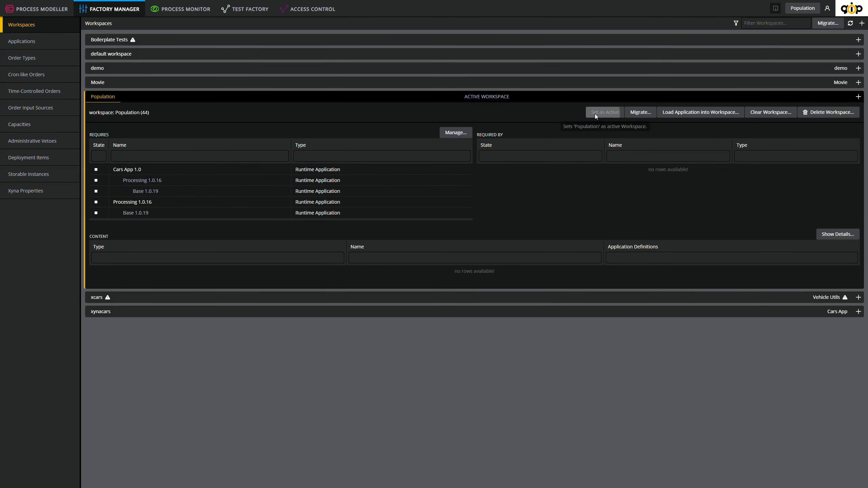
- Build a new workflow in the Process Modeller from xcars.wf's Find Vehicles, with Price and Sort Key as input parameters, and discard it
left_click(44, 11)
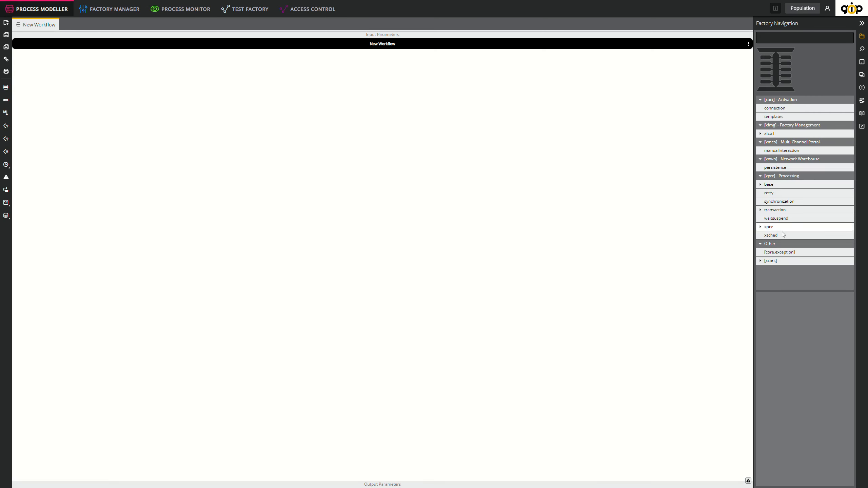
left_click(769, 260)
left_click(778, 276)
left_click_drag(777, 306, 425, 227)
left_click_drag(359, 64, 301, 36)
left_click_drag(401, 71, 388, 45)
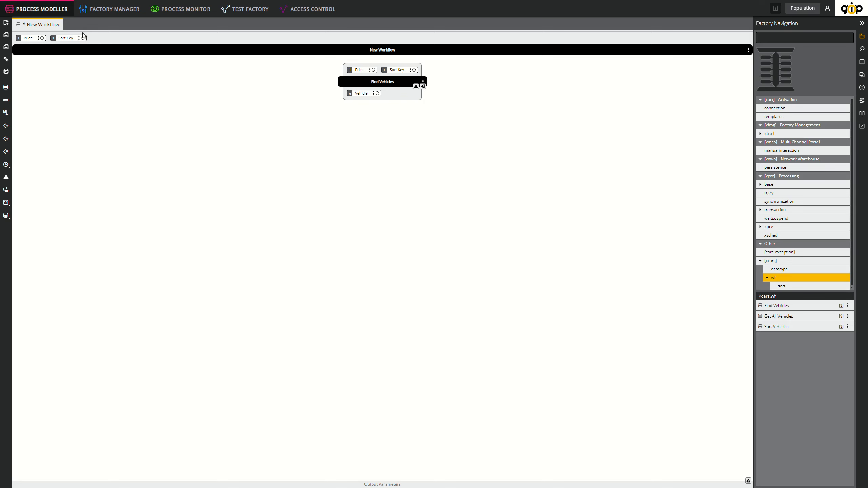
left_click(58, 25)
left_click(436, 262)
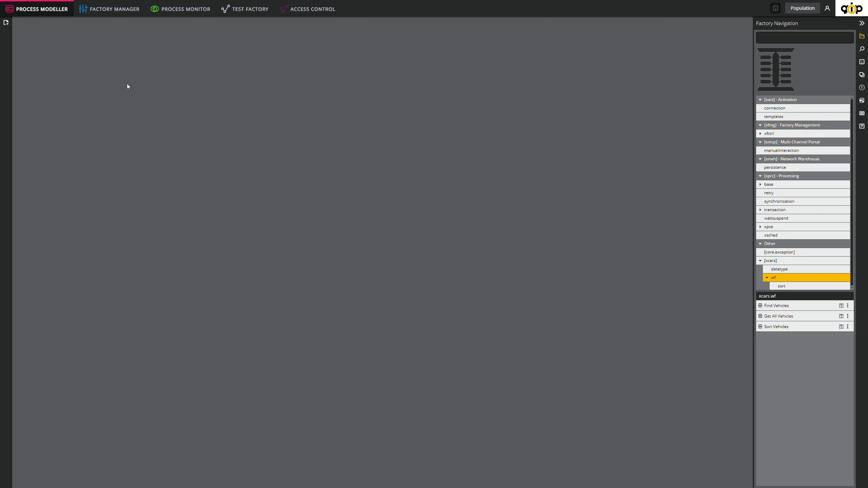
- Return to the Factory Manager, create a workspace named Cars App Developement with no repository link, and open its details
left_click(111, 10)
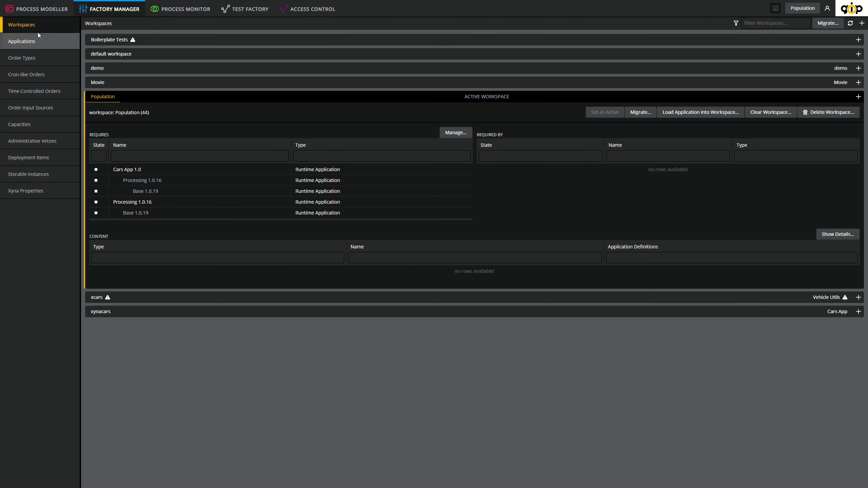
left_click(862, 23)
type("Cars App Developement")
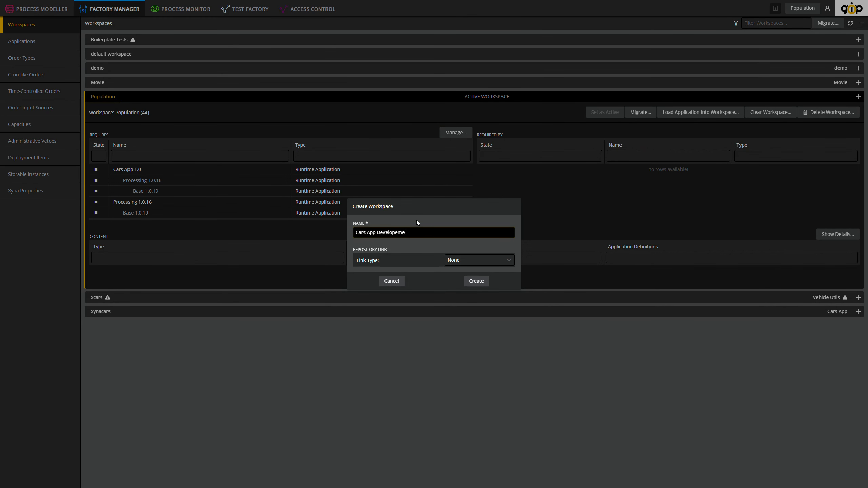
left_click(476, 281)
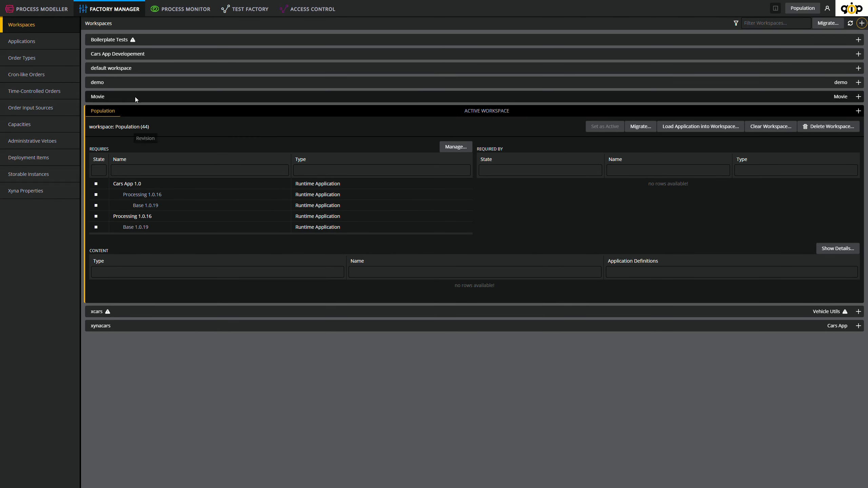
left_click(130, 54)
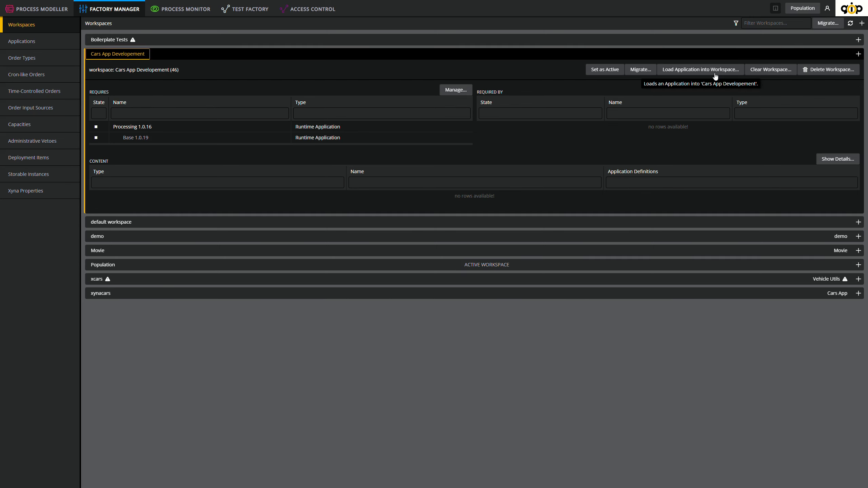
- Load the Cars App 1.0 application into the Cars App Developement workspace, keeping the overwriting of existing content enabled
left_click(38, 42)
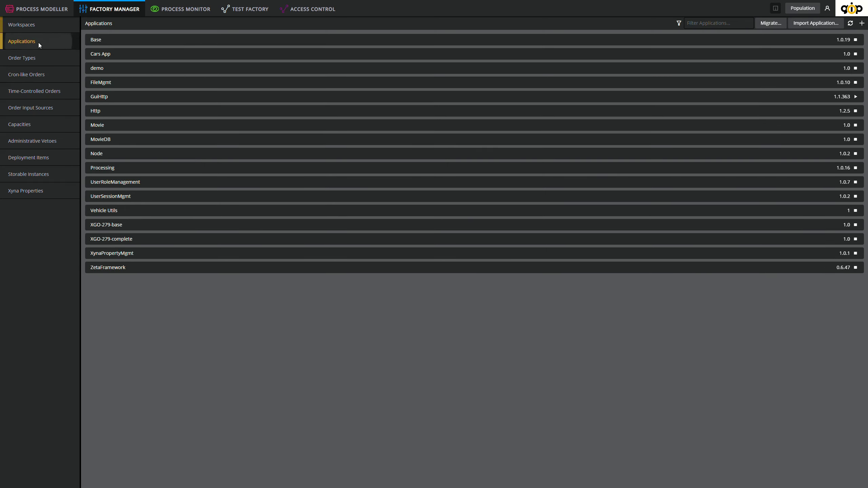
left_click(861, 56)
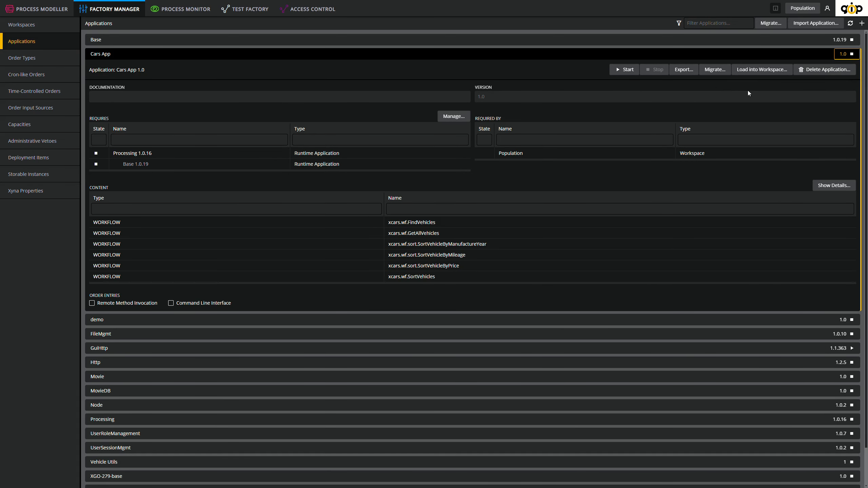
left_click(764, 73)
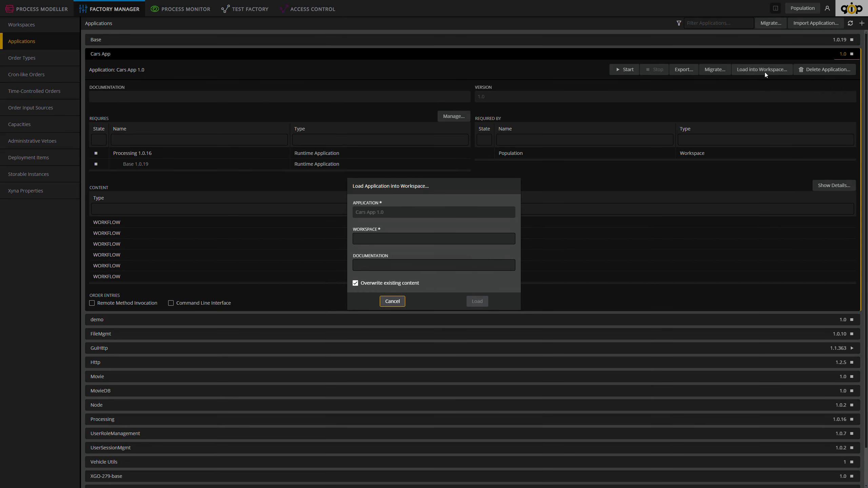
left_click(410, 238)
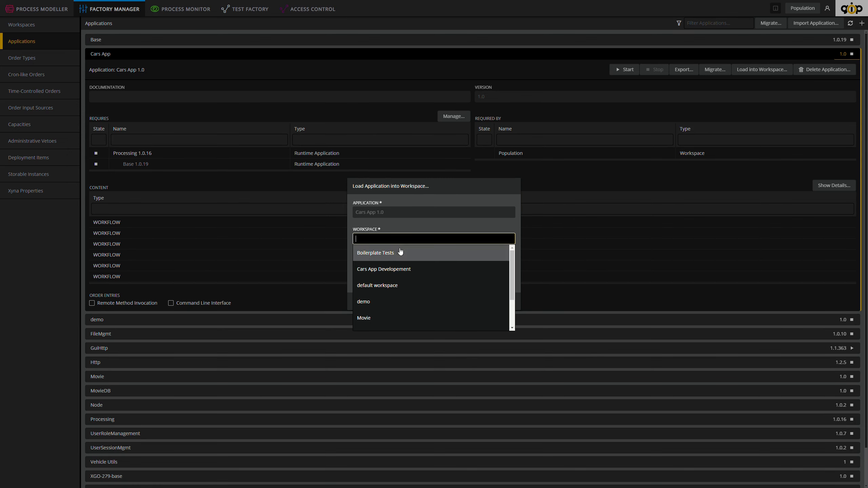
left_click(401, 250)
left_click(480, 302)
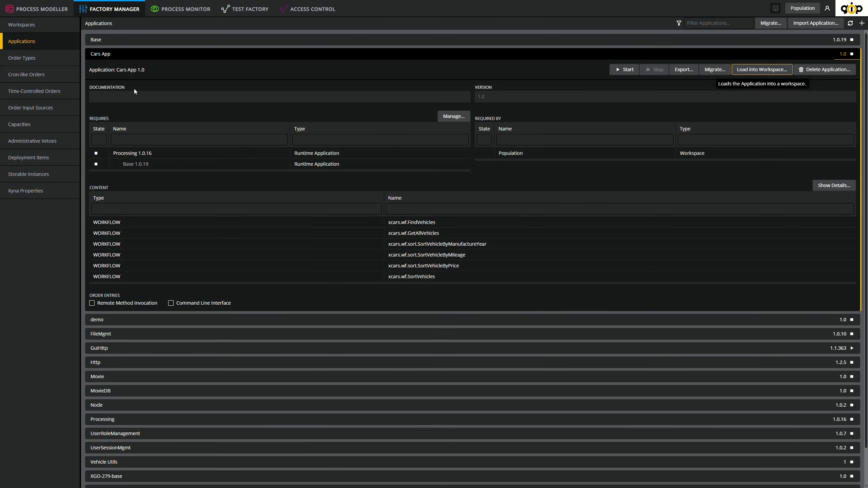
- Set Cars App Developement as the active workspace and open the Vehicle data type from xcars.datatype in the Process Modeller
left_click(43, 26)
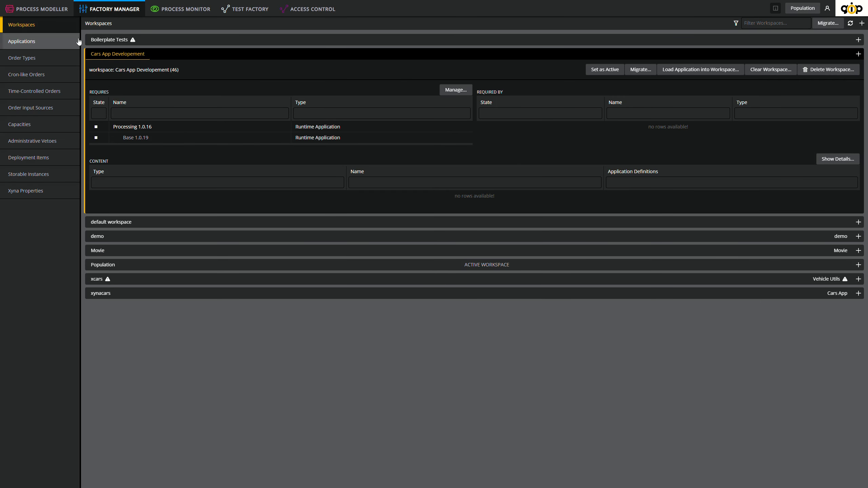
left_click(605, 70)
left_click(38, 9)
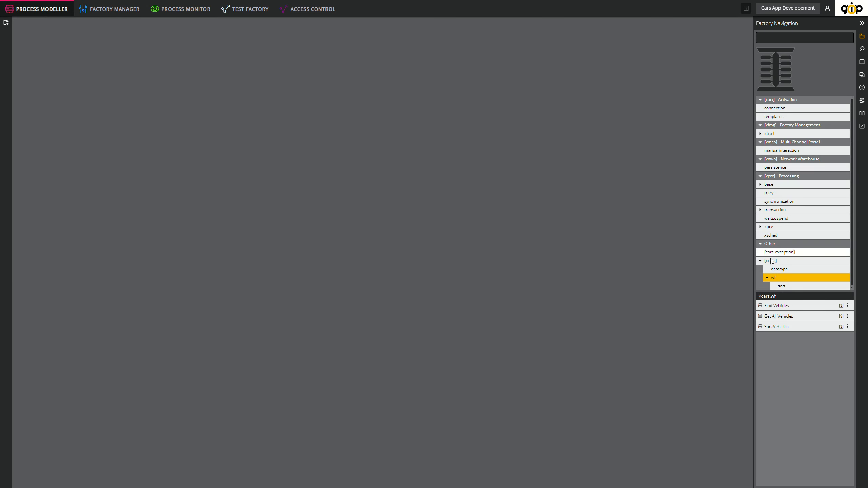
left_click(775, 269)
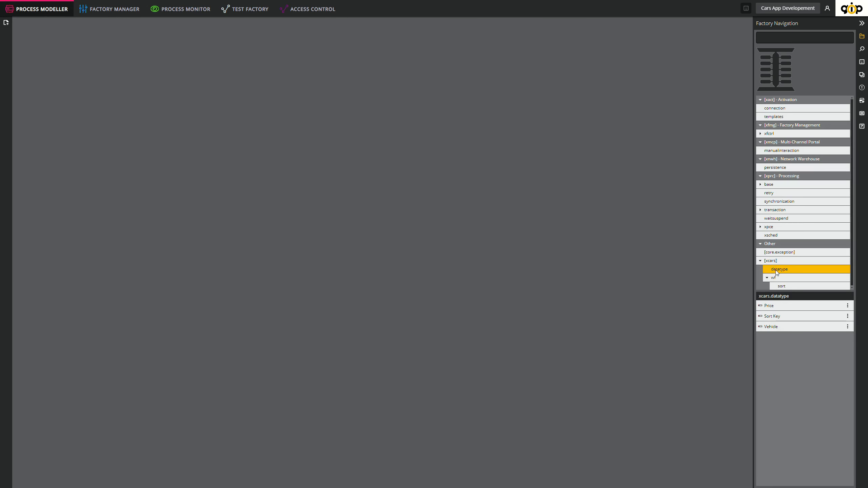
double_click(772, 326)
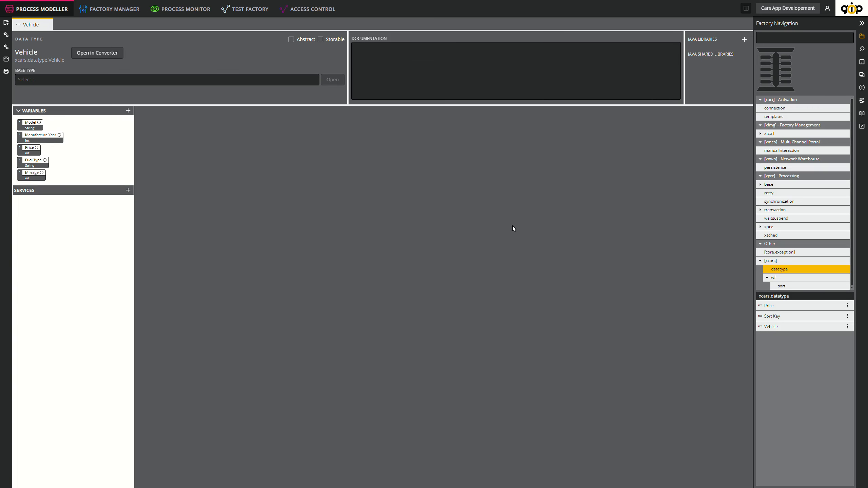
- Add a member variable labelled Transmission Gears with data type int to the Vehicle data type
left_click(128, 111)
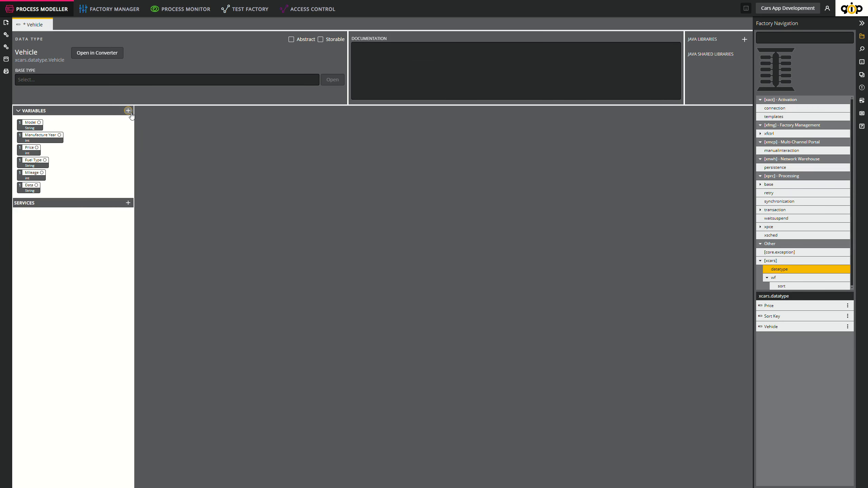
left_click(28, 189)
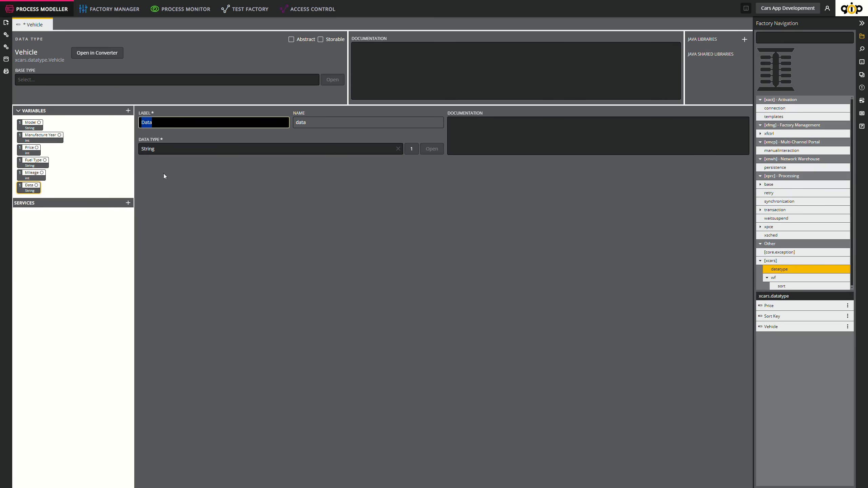
type("Transmission Gears")
left_click(398, 149)
left_click(398, 149)
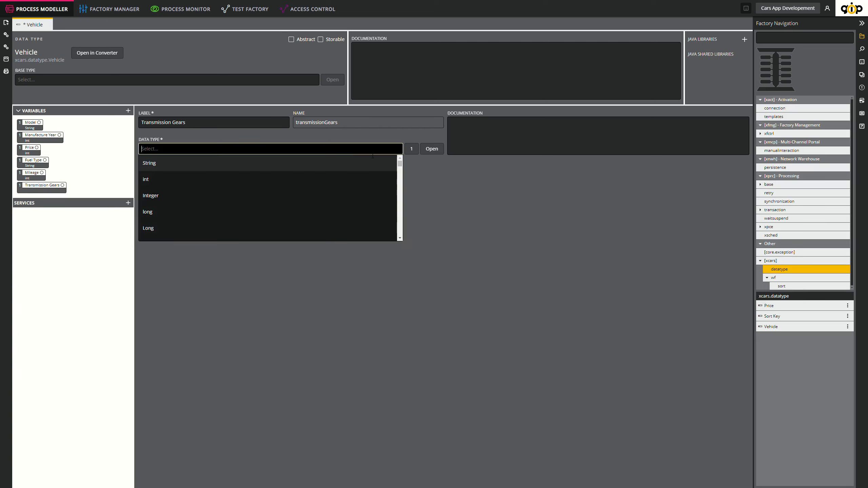
left_click(316, 179)
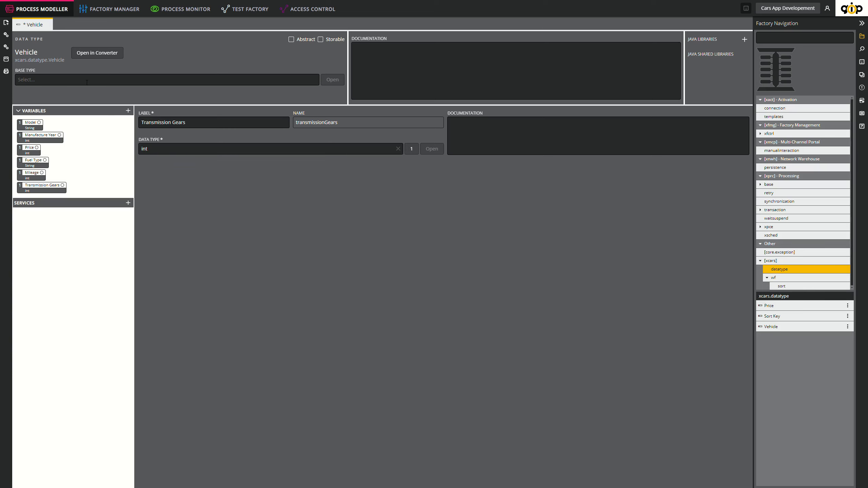